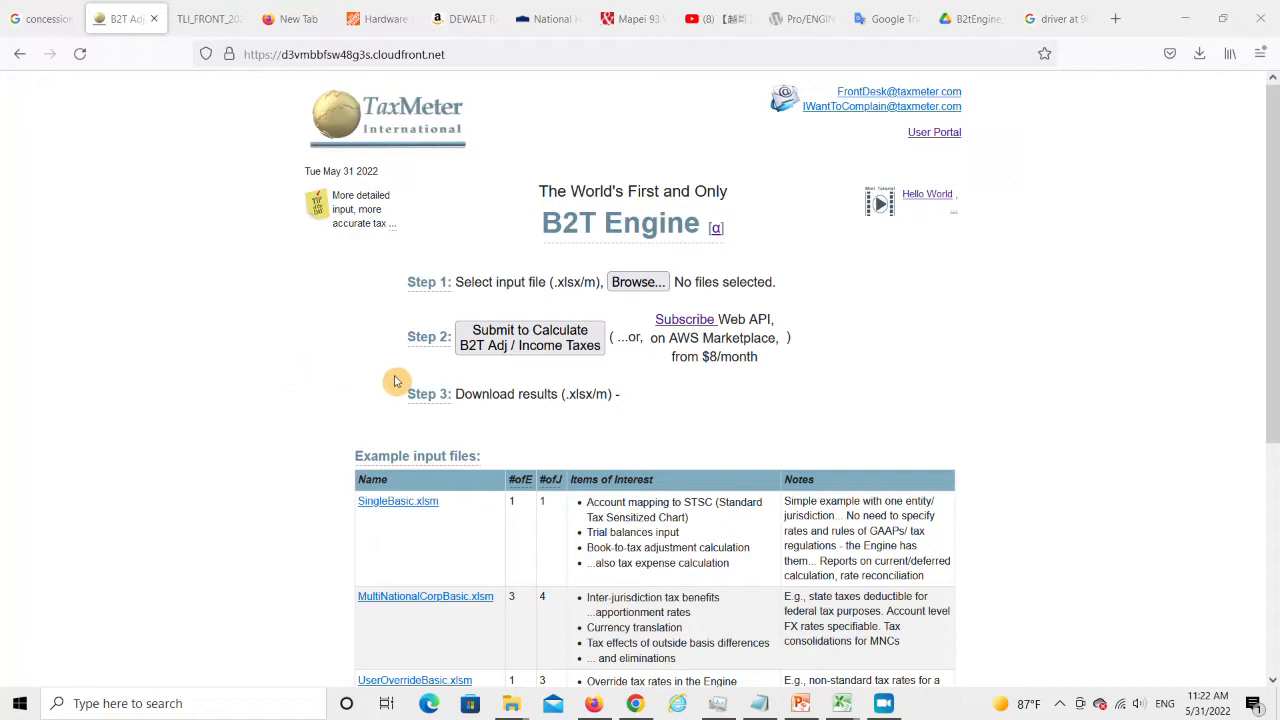
- Switch to the IntTax_UsaForeignWht.xlsm workbook in Excel and review the records on its SetupInput sheet
{"action": "mouse_move", "coordinate": [840, 700]}
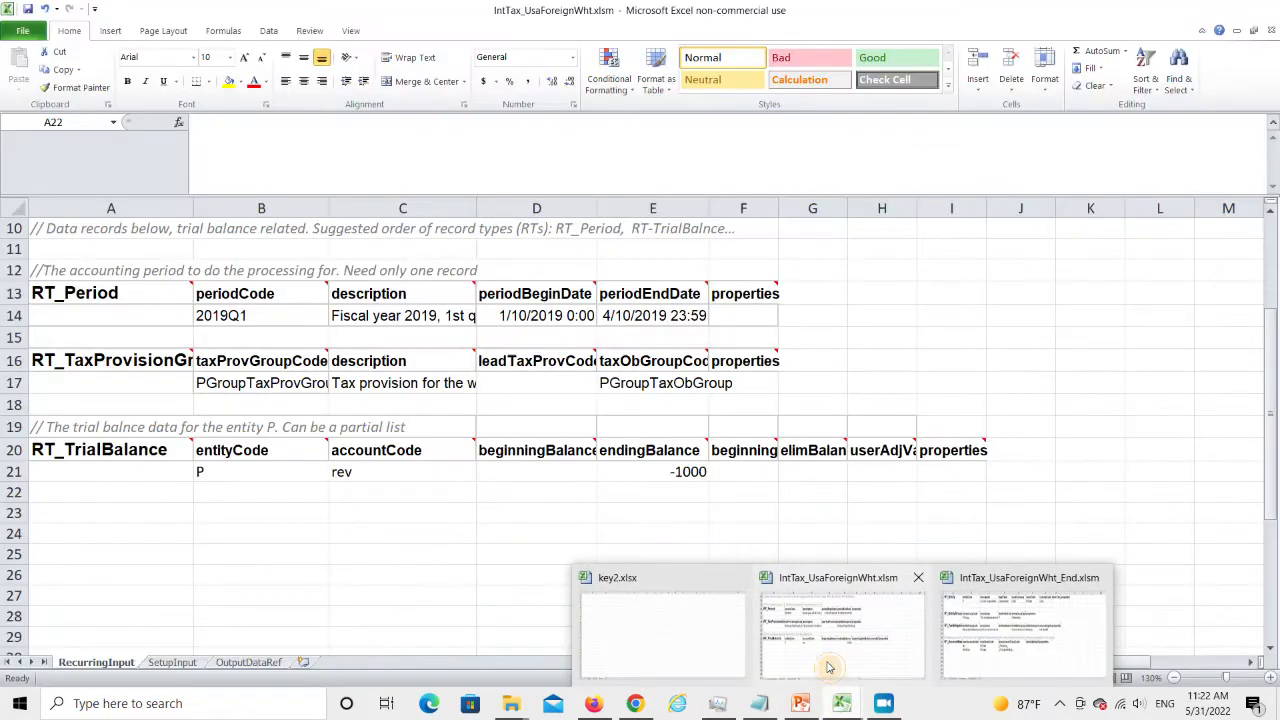
{"action": "left_click", "coordinate": [830, 663]}
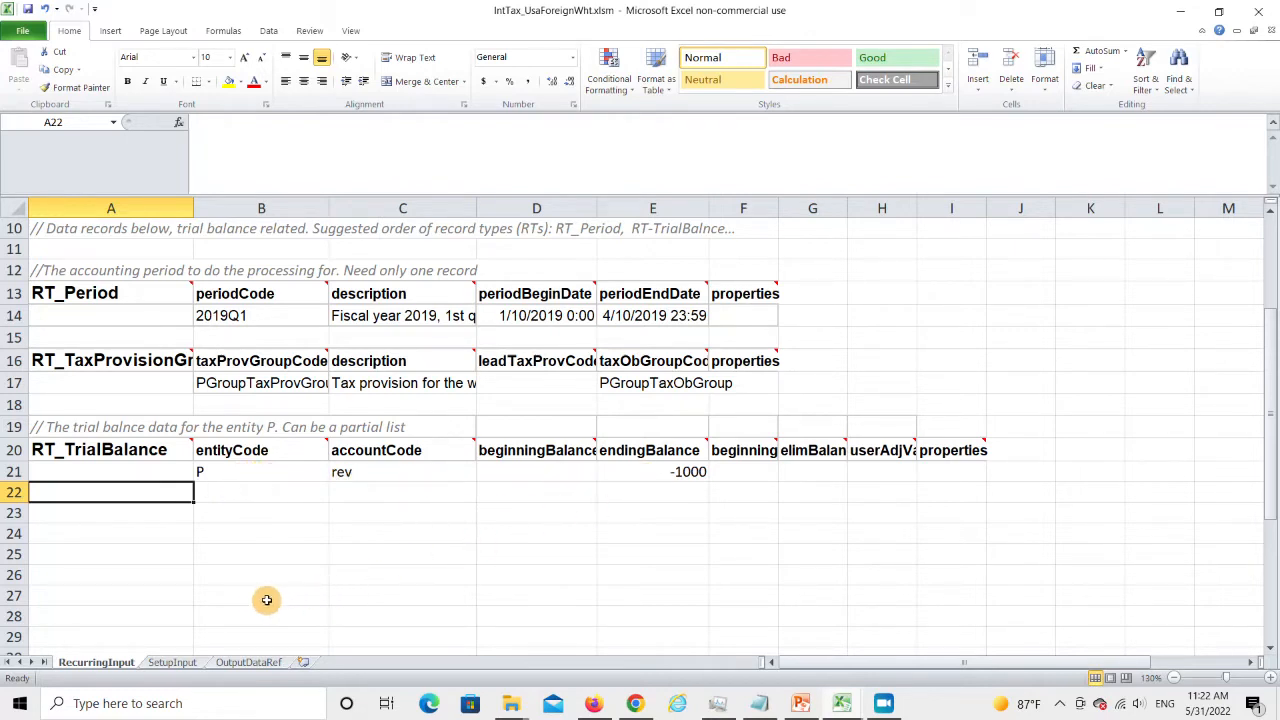
{"action": "left_click", "coordinate": [172, 662]}
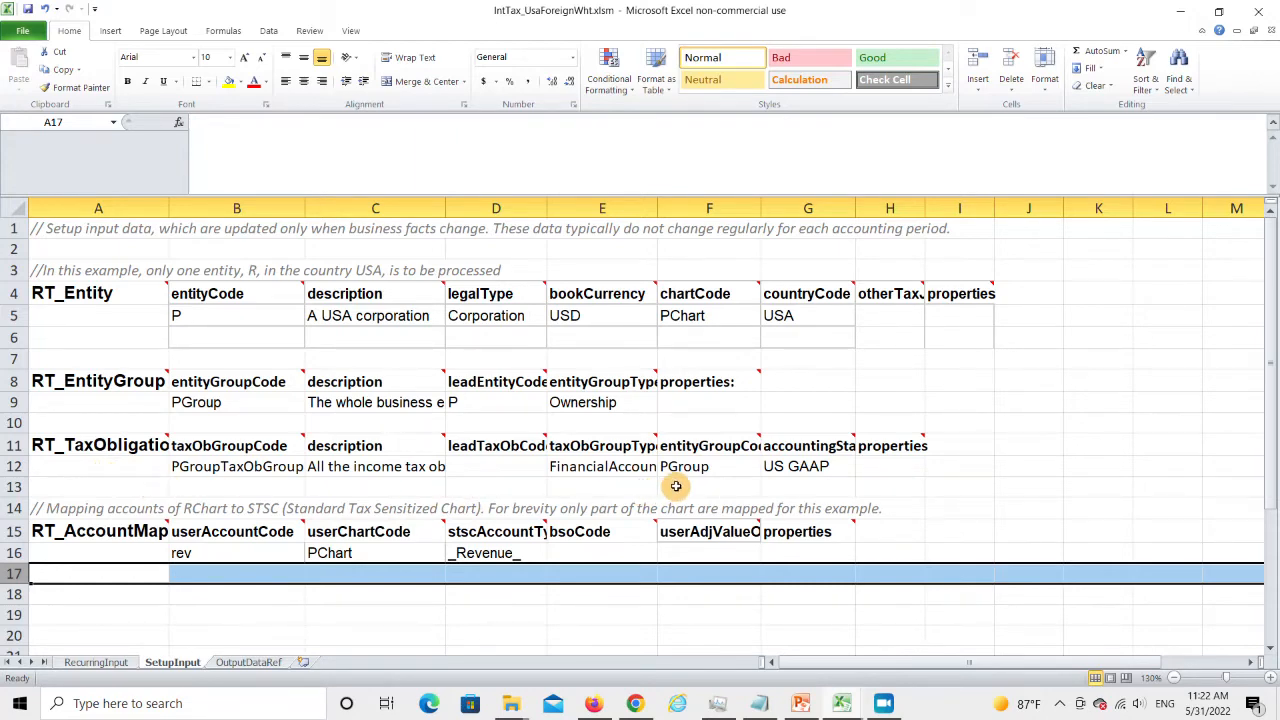
- Add a trial balance record in row 22 of RecurringInput with entityCode P, accountCode fWhtExp and ending balance 100
{"action": "left_click", "coordinate": [93, 665]}
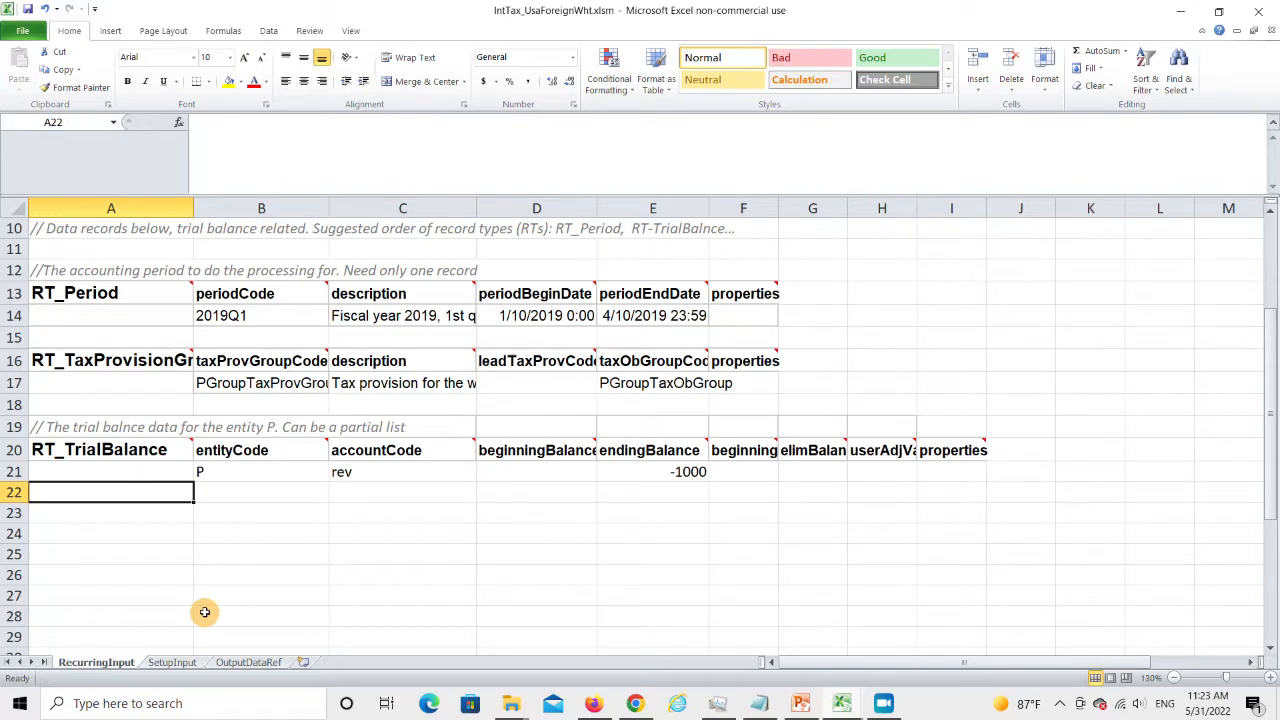
{"action": "type", "text": "P\tfWhtExp\t\t100"}
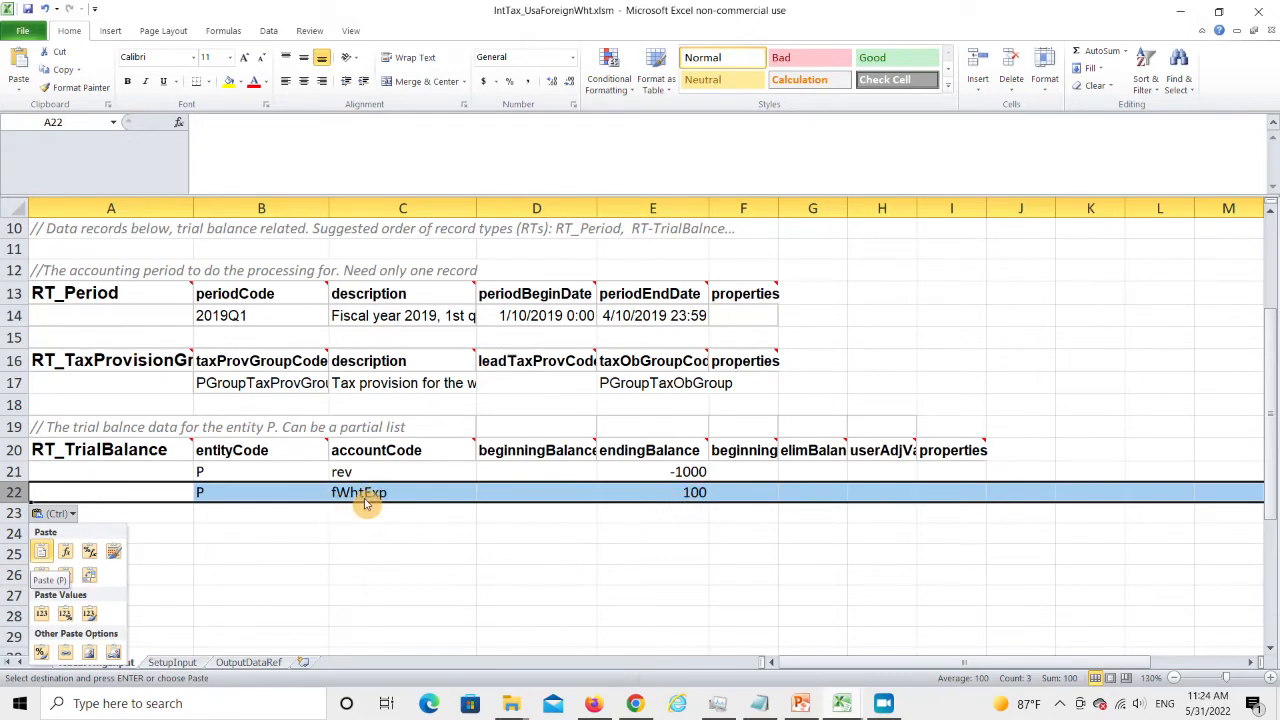
- Map user account fWhtExp of chart PChart to _ForeignWhtExp_ in row 17 of SetupInput, and save the workbook
{"action": "left_click", "coordinate": [177, 663]}
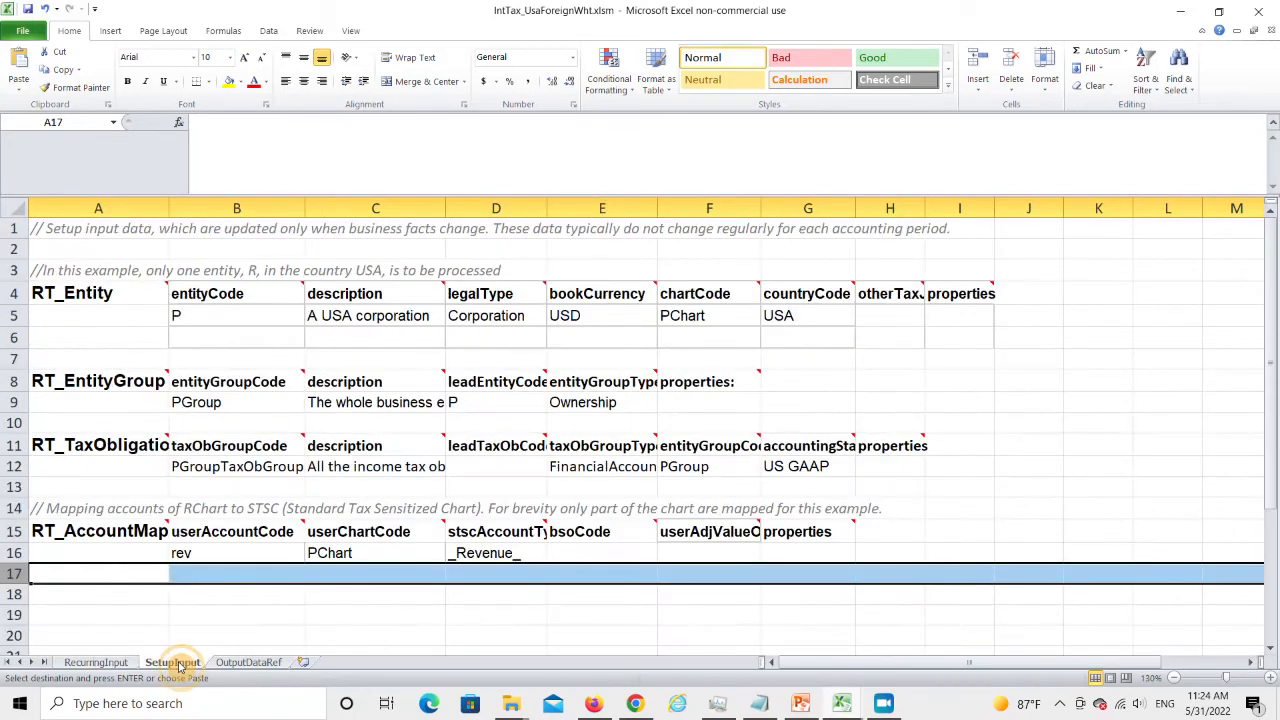
{"action": "left_click", "coordinate": [89, 578]}
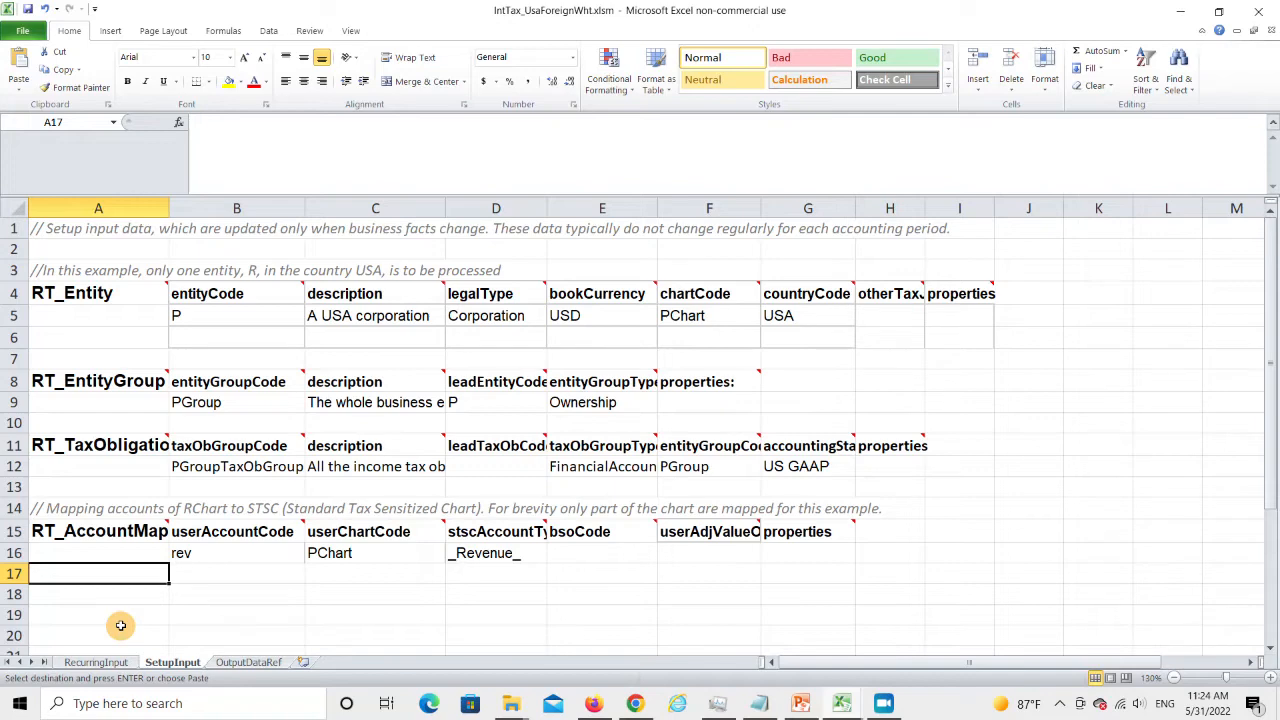
{"action": "type", "text": "fWhtExp\tPChart\t_ForeignWhtExp_"}
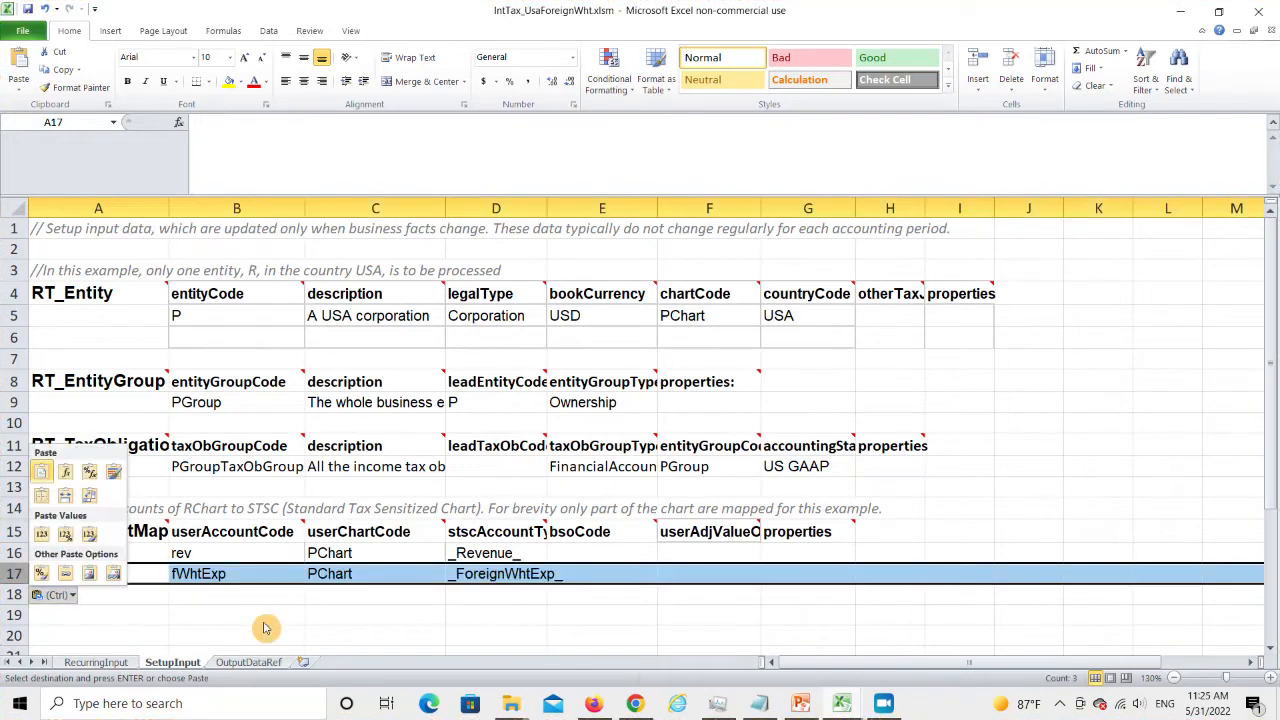
{"action": "left_click", "coordinate": [203, 600]}
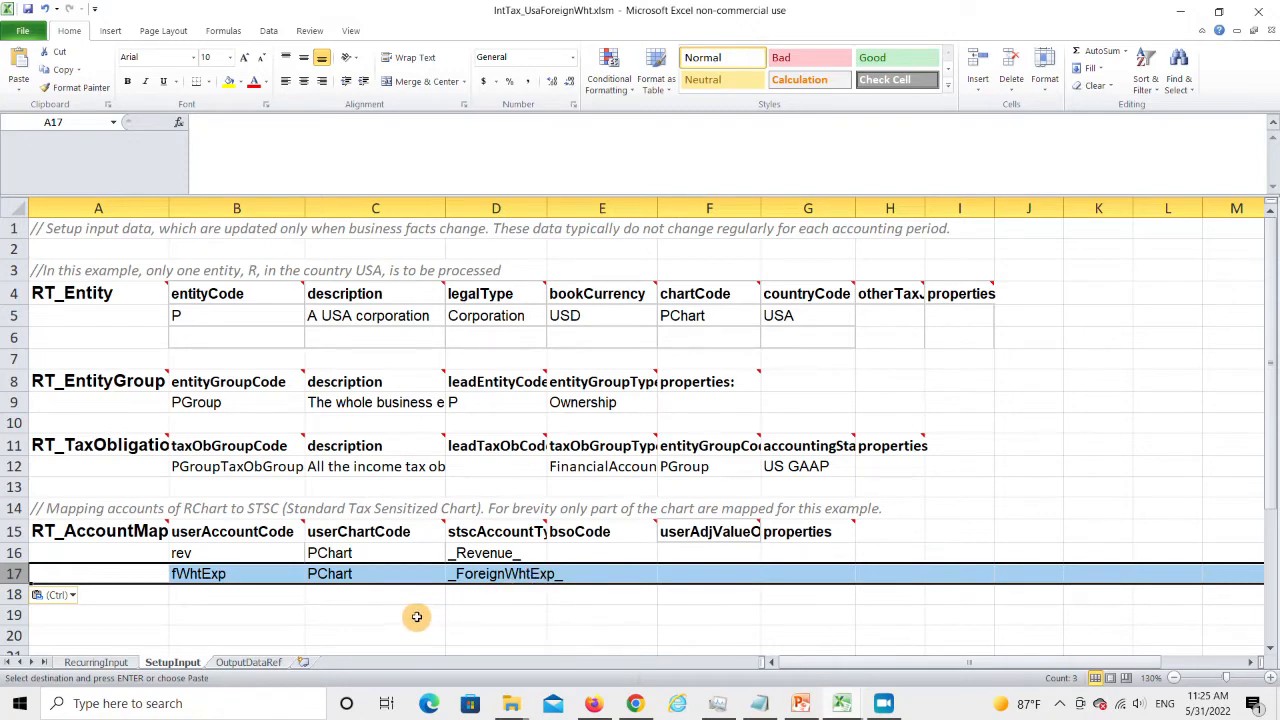
{"action": "left_click", "coordinate": [25, 8]}
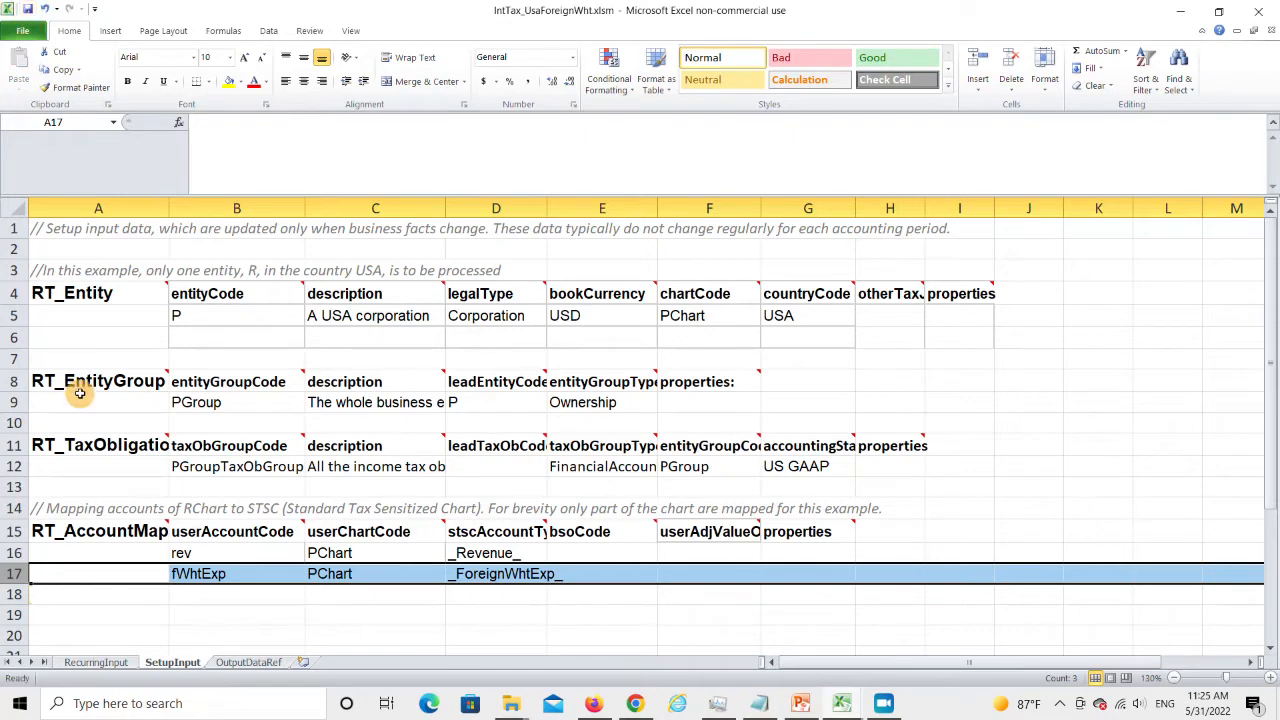
- Submit the RecurringInput data to TaxMeter.com for the B2T adjustment and income tax calculation, and open the B2T output
{"action": "left_click", "coordinate": [96, 662]}
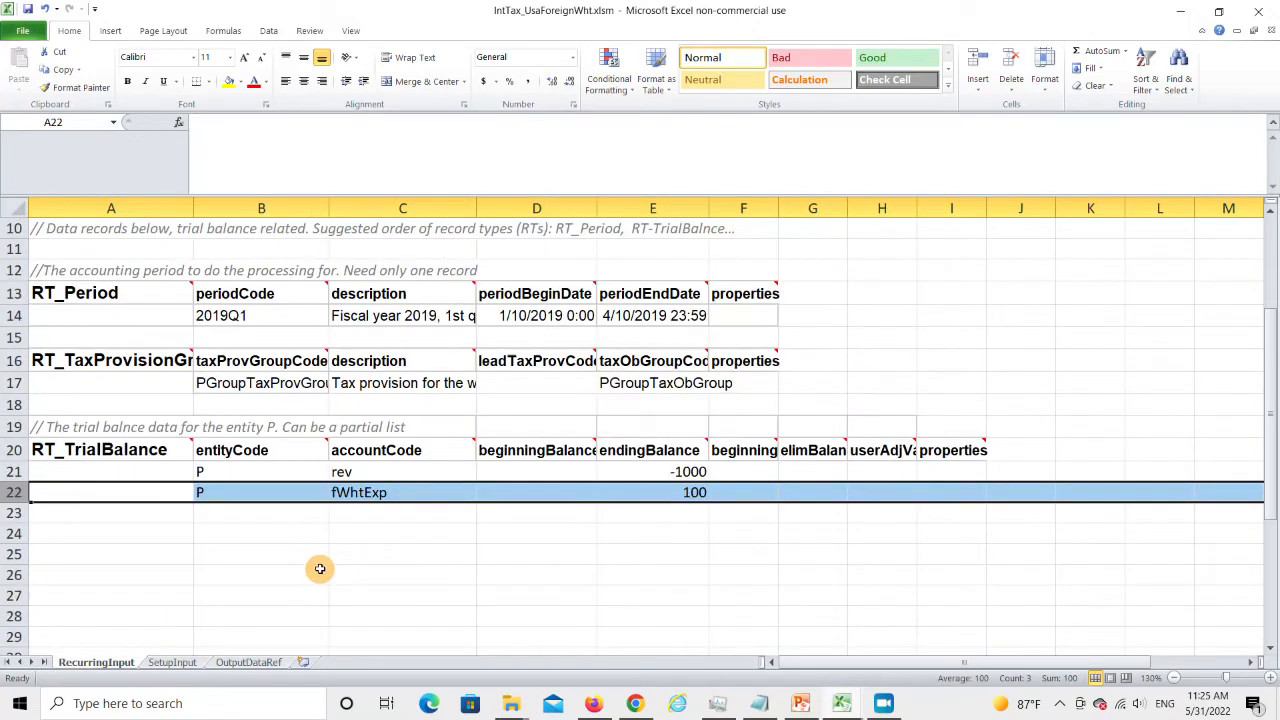
{"action": "scroll", "coordinate": [320, 568], "scroll_direction": "up", "scroll_amount": 3}
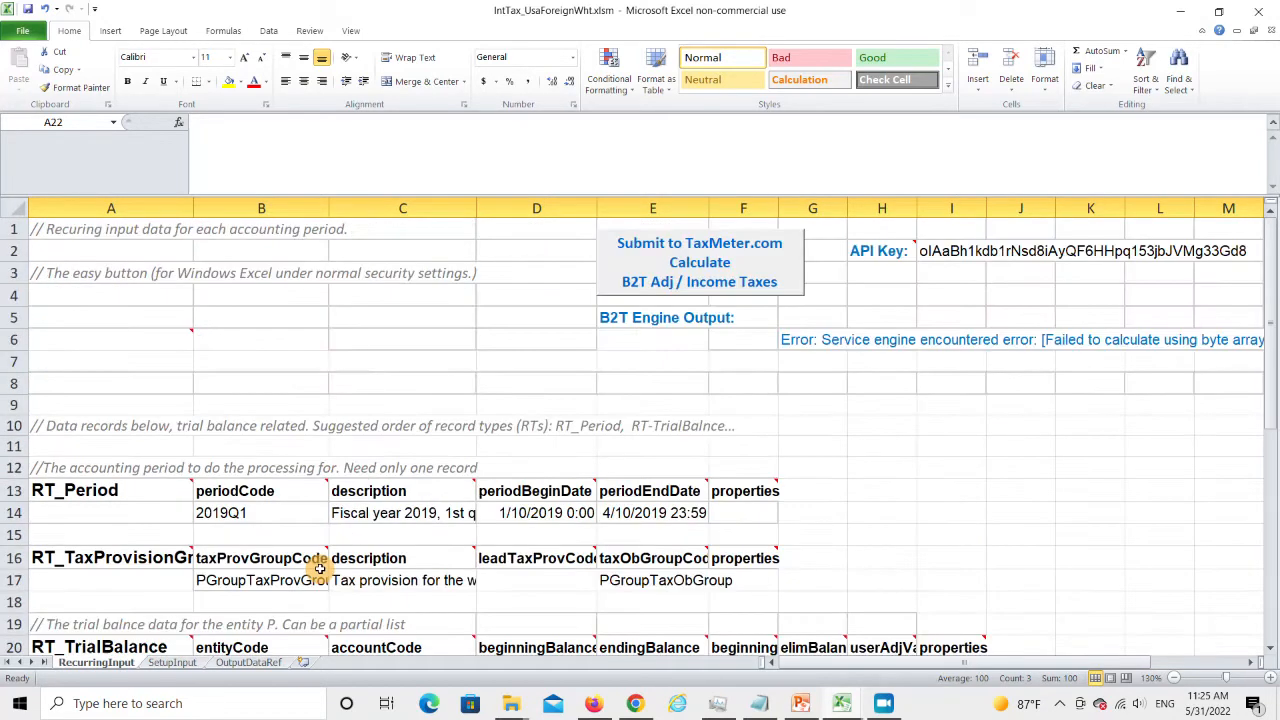
{"action": "left_click", "coordinate": [706, 263]}
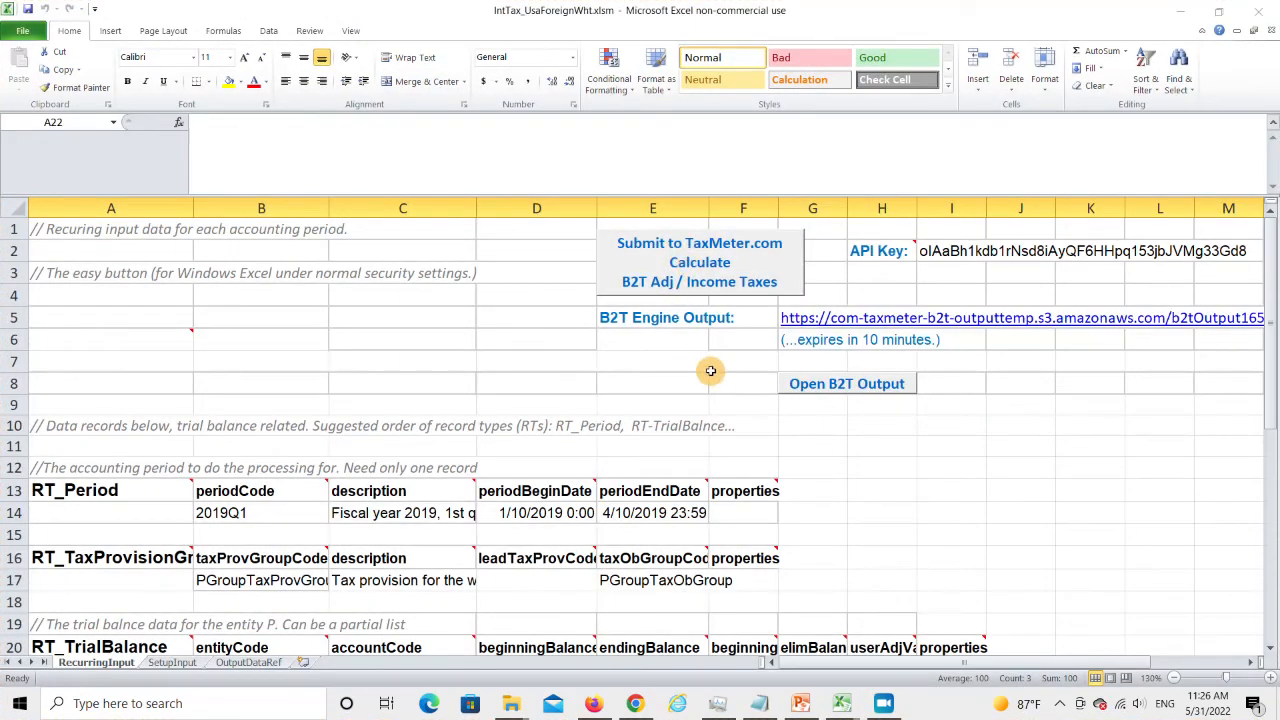
{"action": "left_click", "coordinate": [843, 389]}
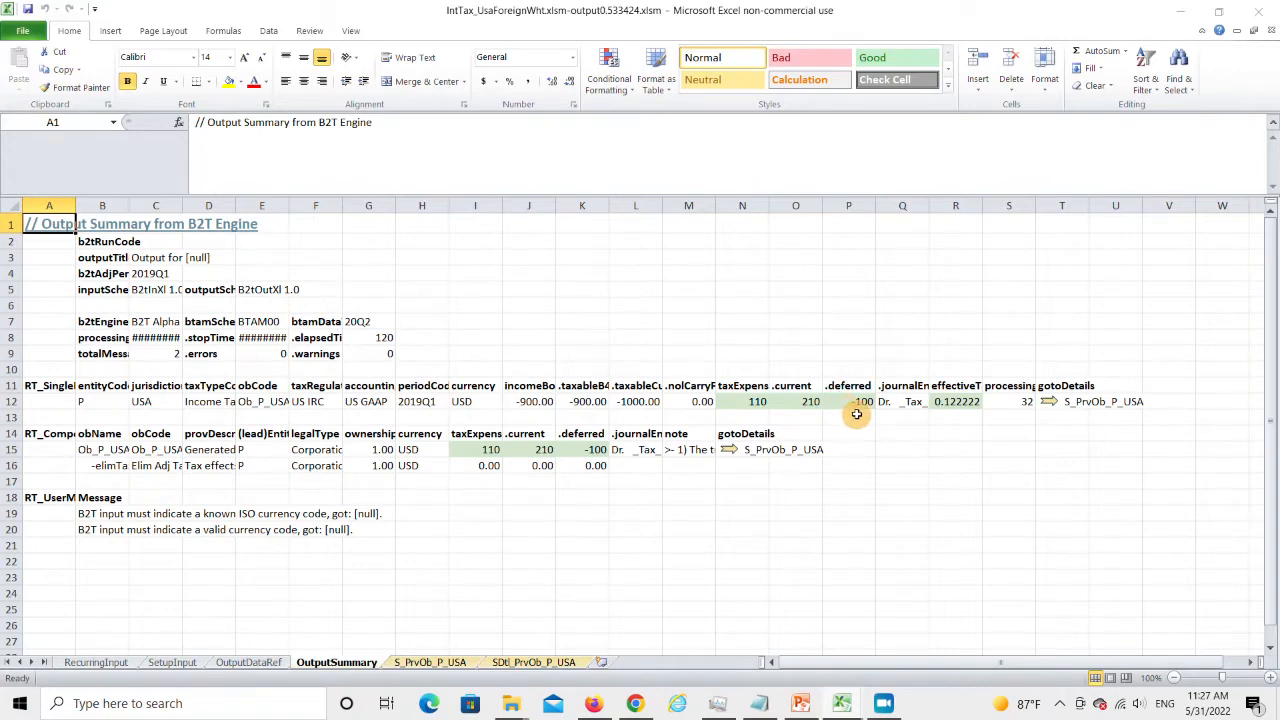
- Open entity P's provision details from the output summary and read the note on the fWhtExp book-tax adjustment
{"action": "left_click", "coordinate": [1051, 405]}
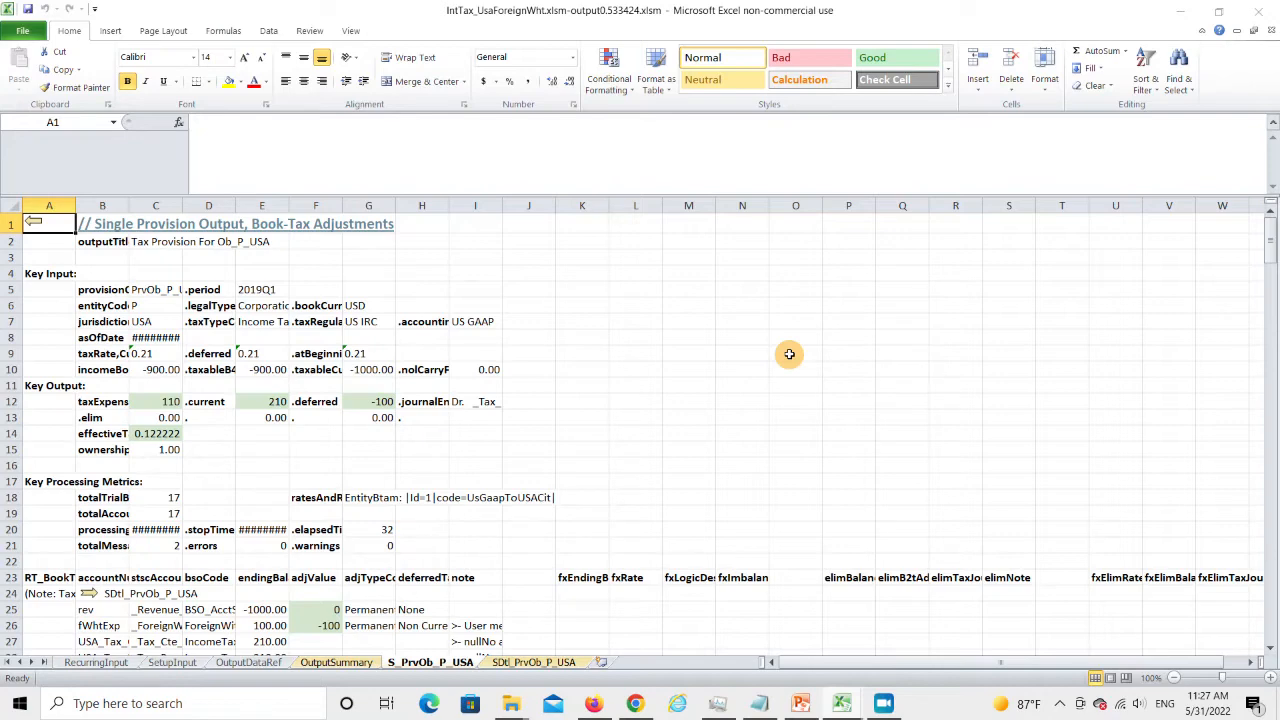
{"action": "scroll", "coordinate": [789, 354], "scroll_direction": "down", "scroll_amount": 2}
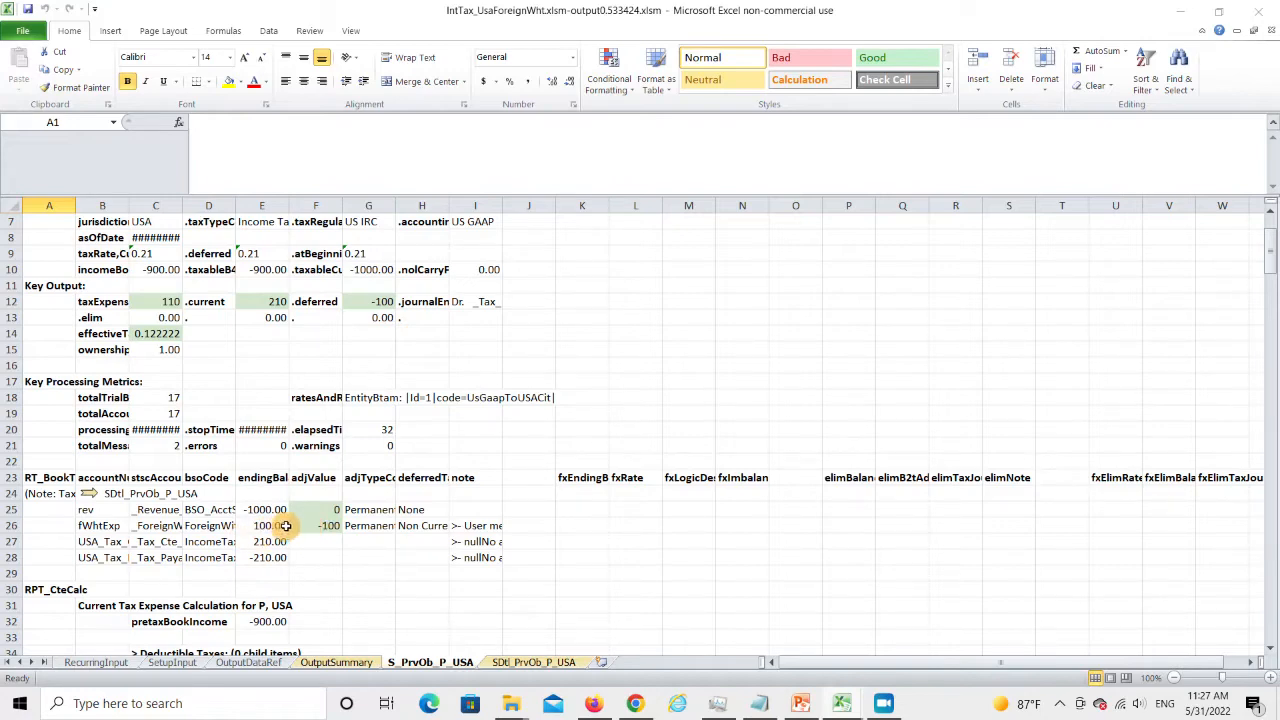
{"action": "left_click", "coordinate": [465, 526]}
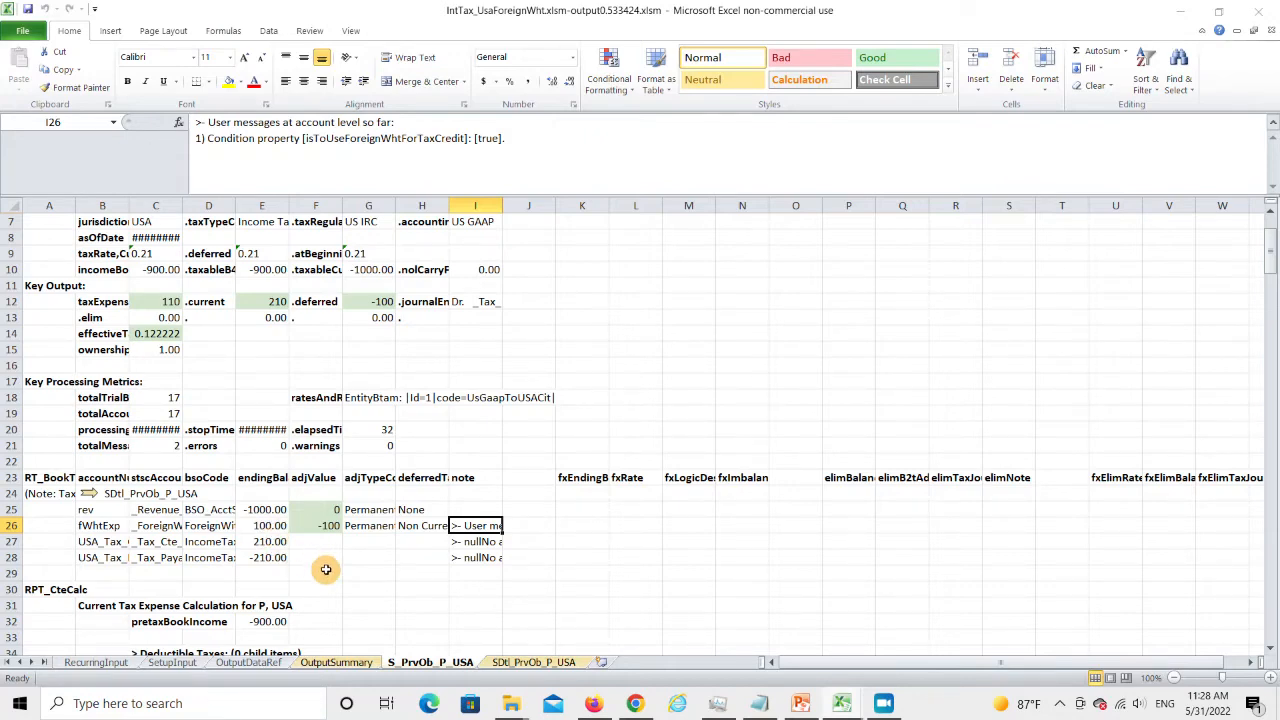
- Examine the Current Tax Expense Calculation for P, USA, including permanent adjustments, tax credits and special items
{"action": "scroll", "coordinate": [325, 568], "scroll_direction": "down", "scroll_amount": 6}
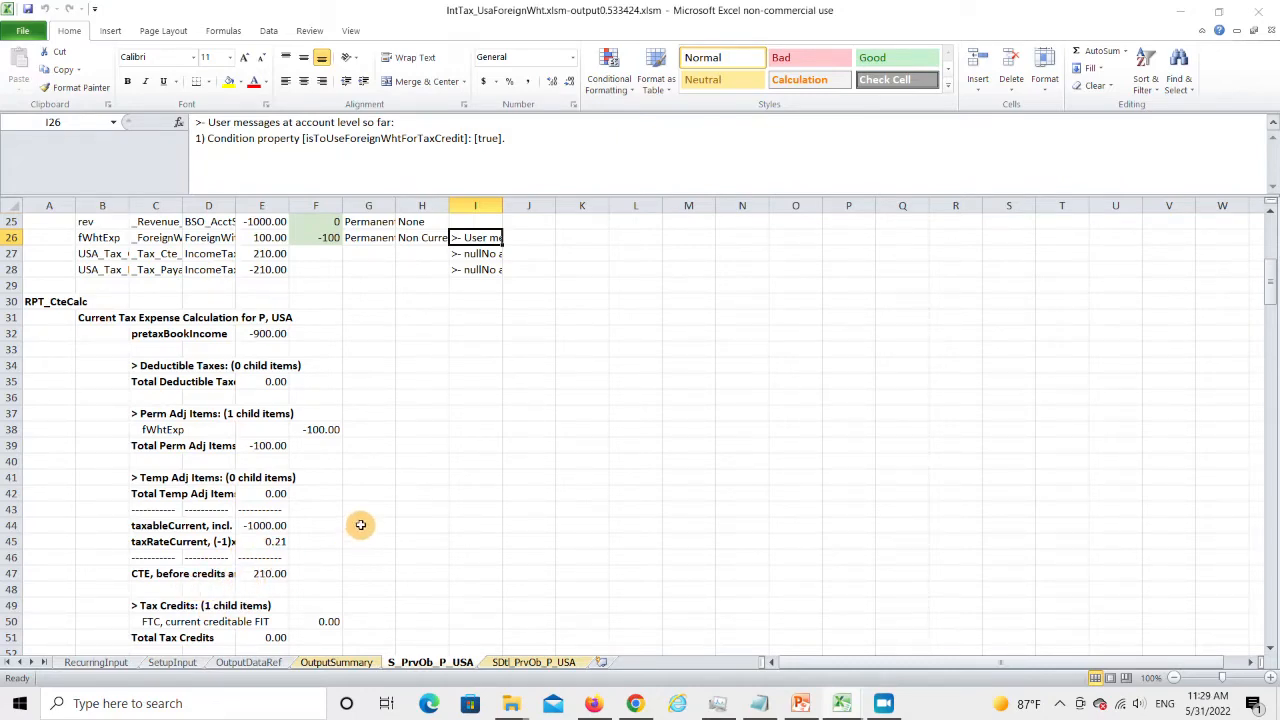
{"action": "scroll", "coordinate": [361, 525], "scroll_direction": "down", "scroll_amount": 2}
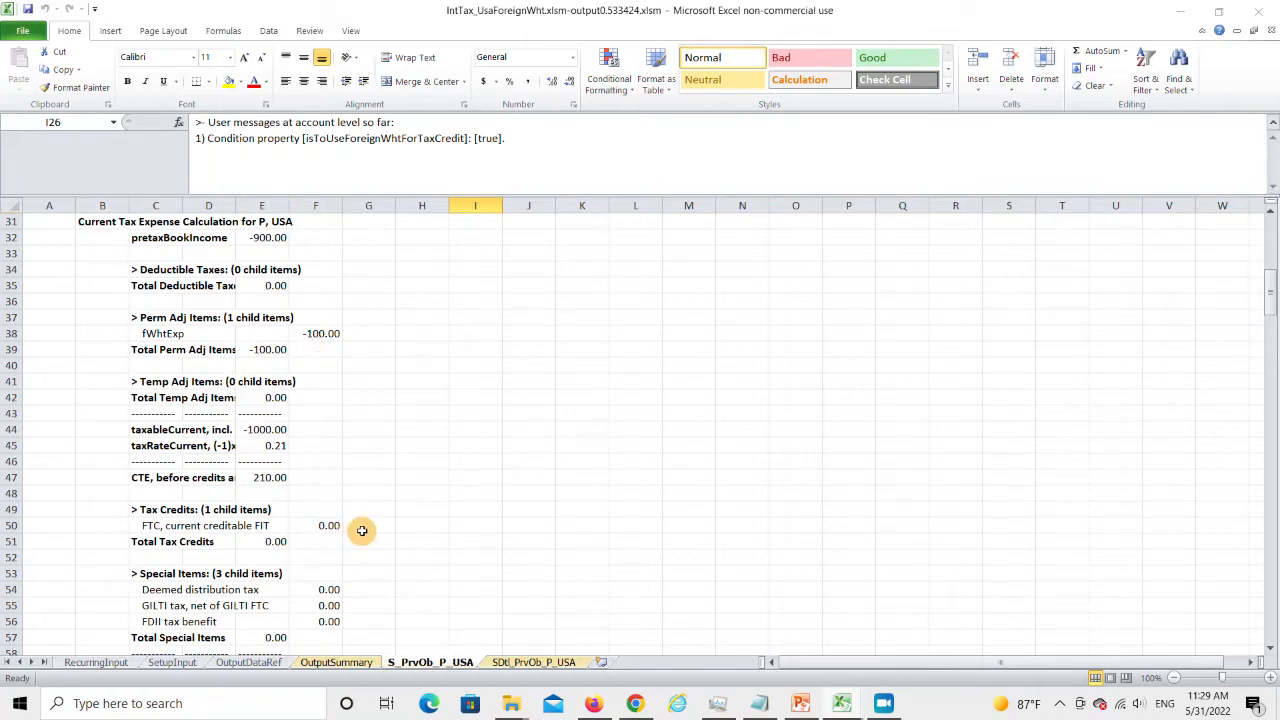
{"action": "scroll", "coordinate": [363, 530], "scroll_direction": "down", "scroll_amount": 3}
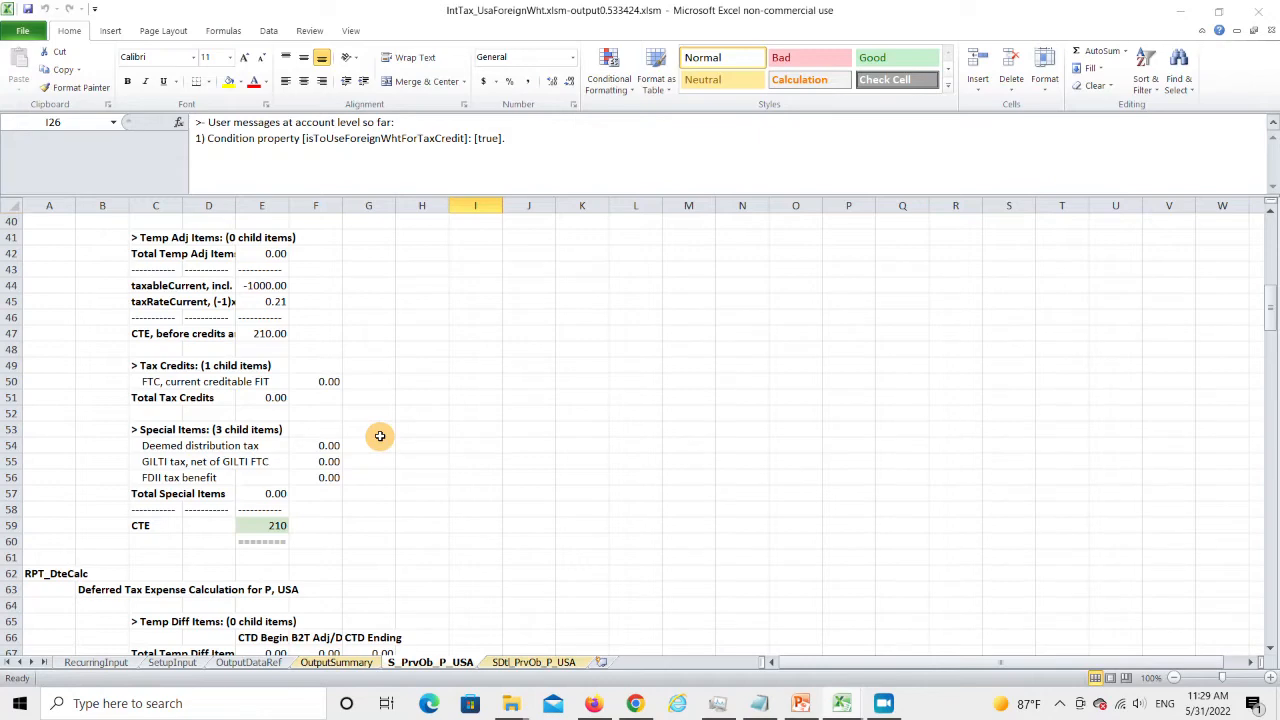
- Examine the tax credit items in the Deferred Tax Expense Calculation, including the current creditable FTC carry forward/back line
{"action": "scroll", "coordinate": [380, 436], "scroll_direction": "down", "scroll_amount": 4}
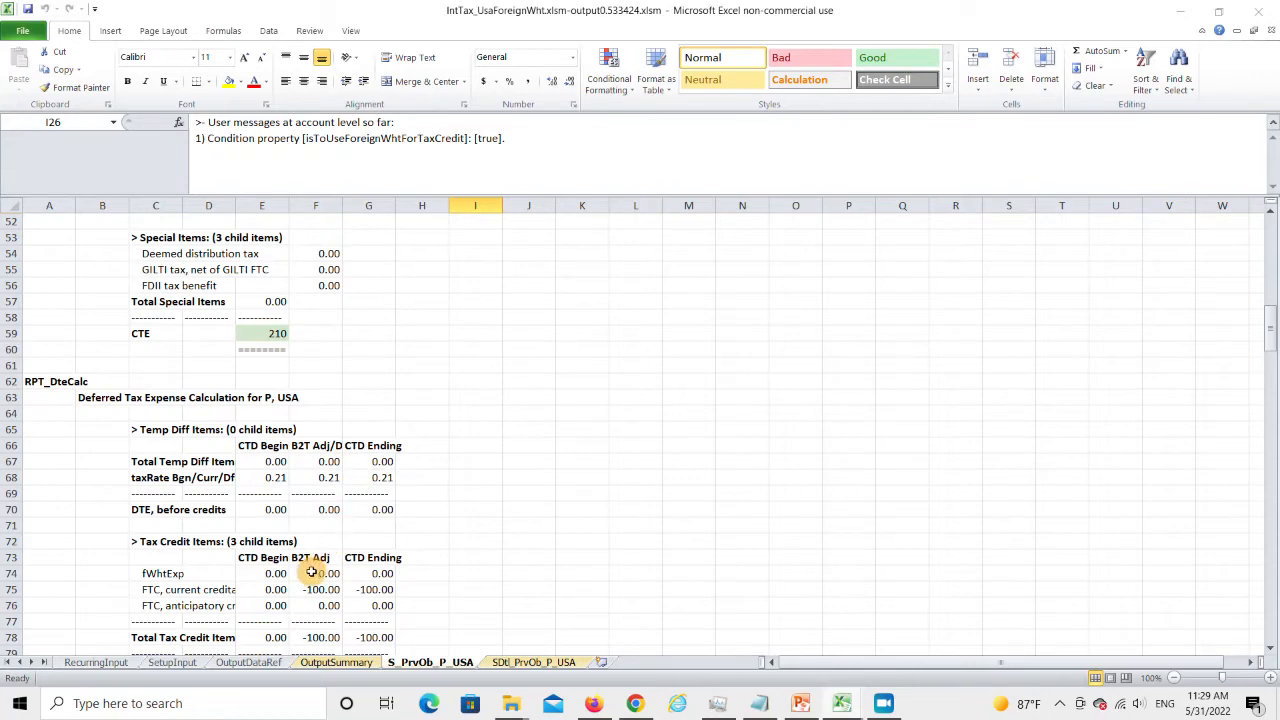
{"action": "left_click", "coordinate": [150, 590]}
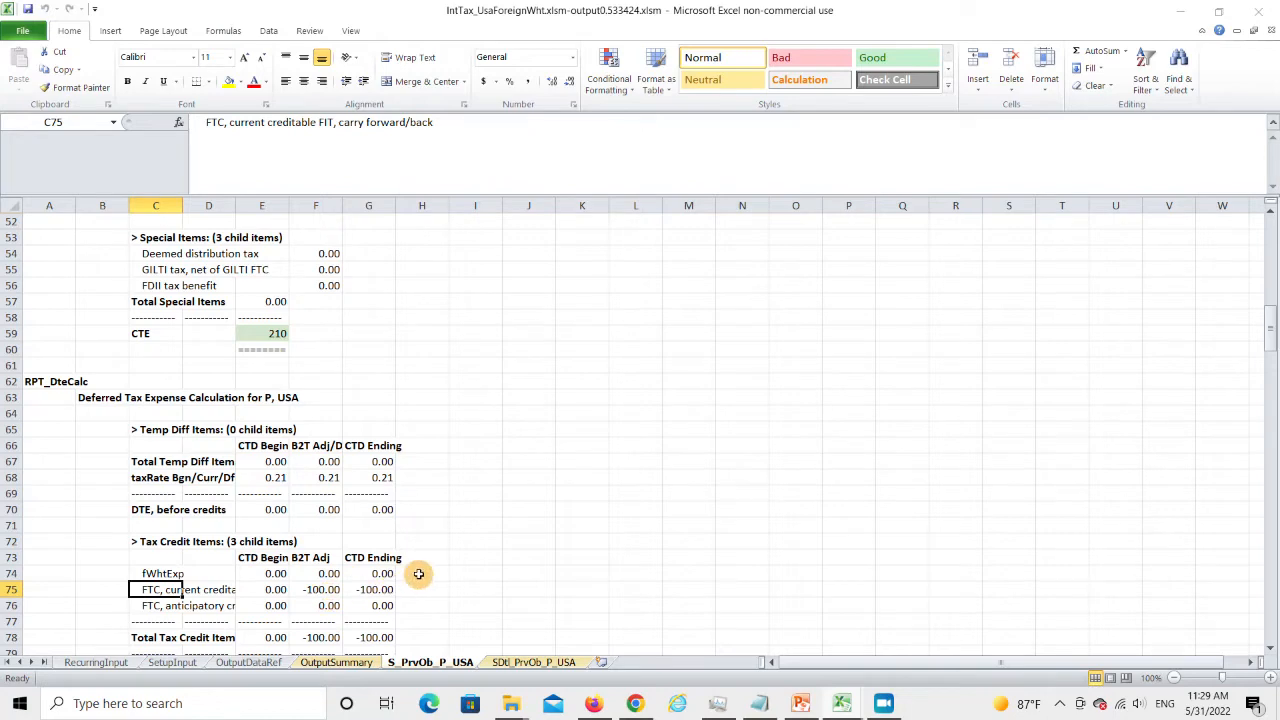
{"action": "scroll", "coordinate": [414, 548], "scroll_direction": "down", "scroll_amount": 3}
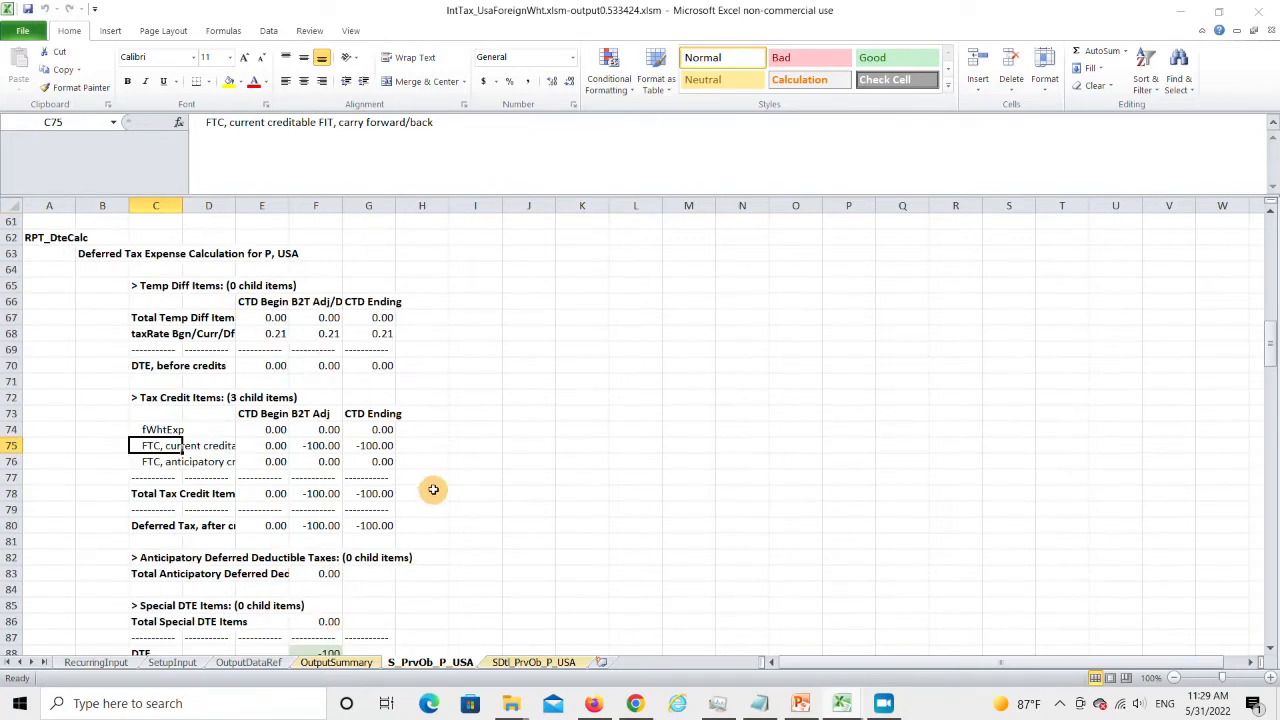
- Review the rate reconciliation for P, USA and the GeneralIncome bucket in the foreign tax credit calculation
{"action": "scroll", "coordinate": [433, 489], "scroll_direction": "down", "scroll_amount": 11}
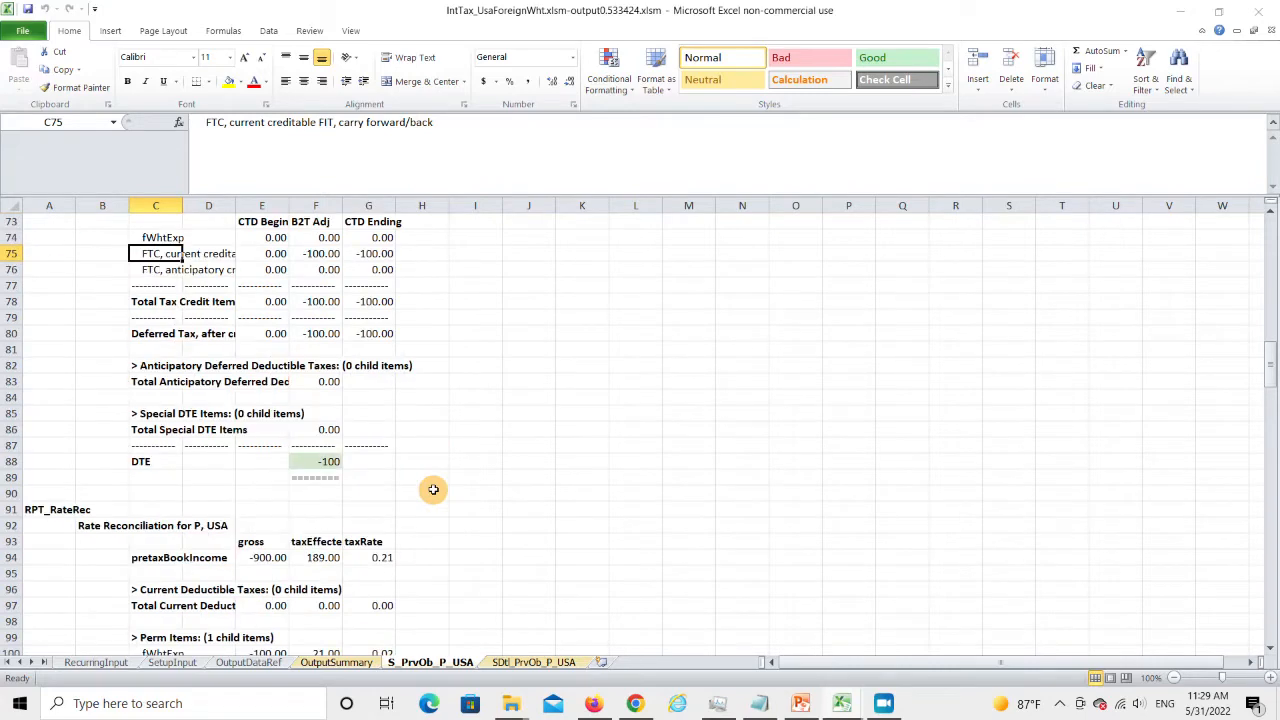
{"action": "scroll", "coordinate": [432, 486], "scroll_direction": "down", "scroll_amount": 8}
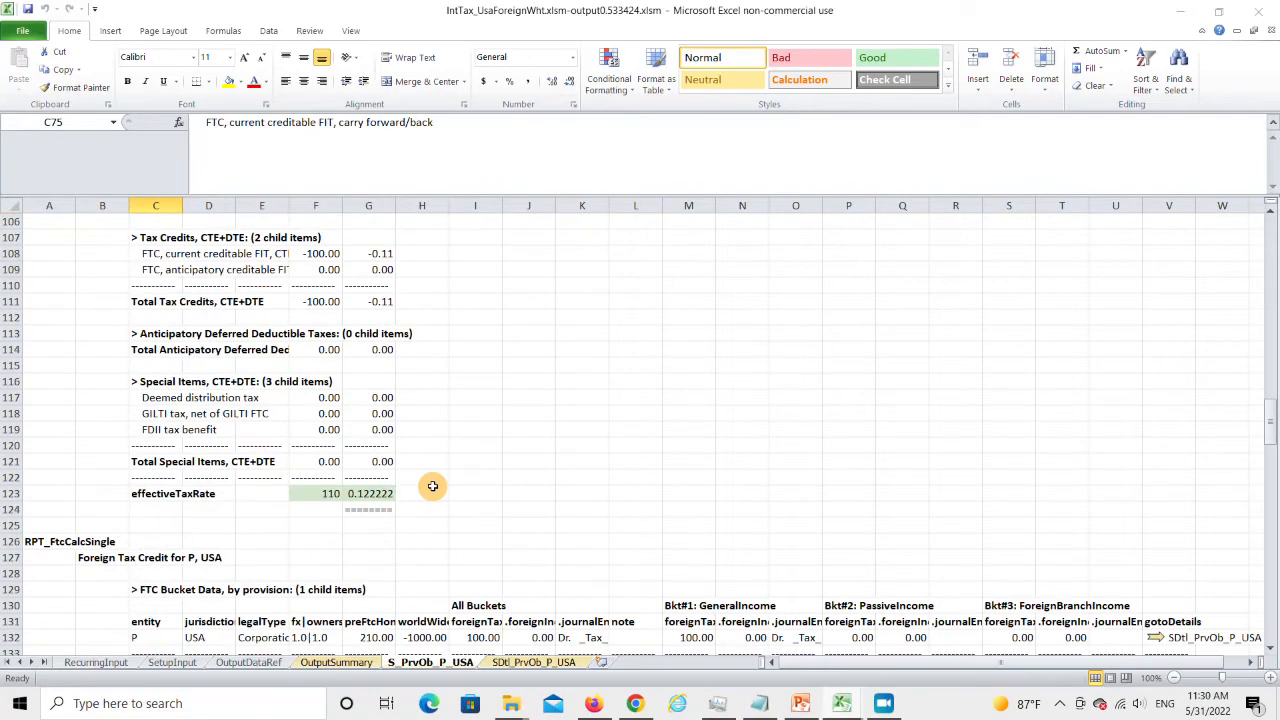
{"action": "scroll", "coordinate": [432, 482], "scroll_direction": "down", "scroll_amount": 2}
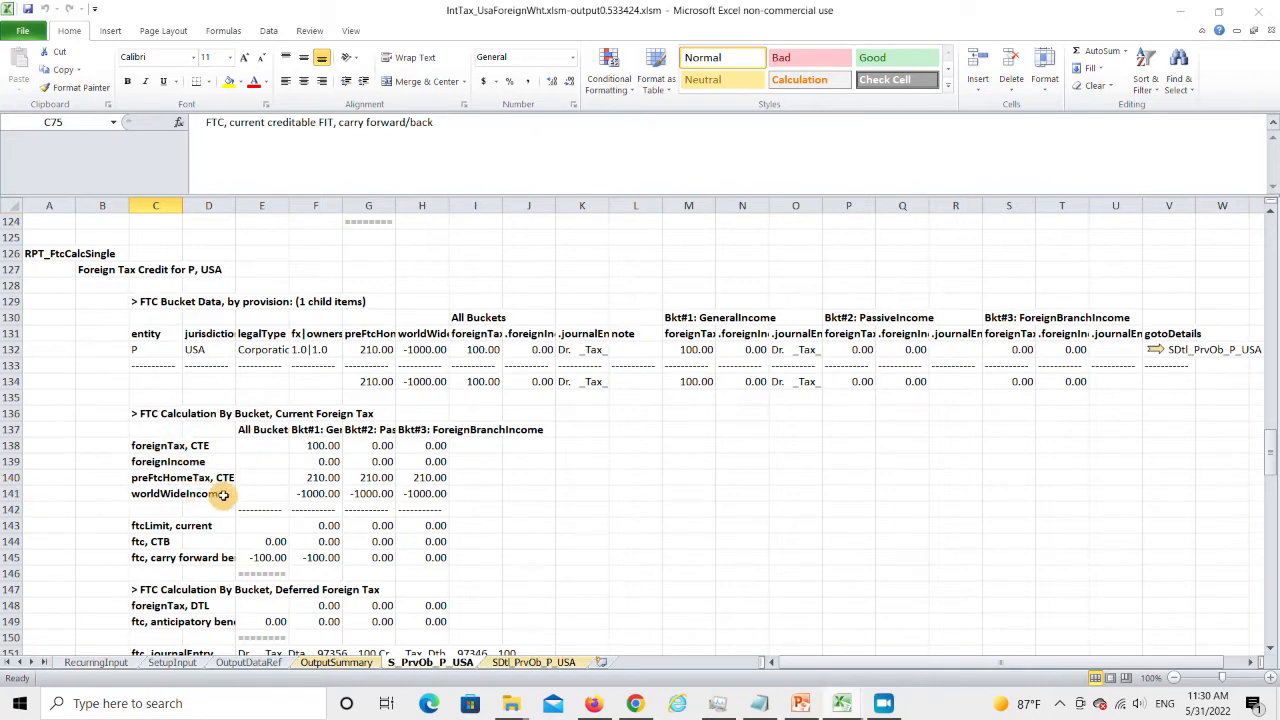
{"action": "left_click", "coordinate": [314, 429]}
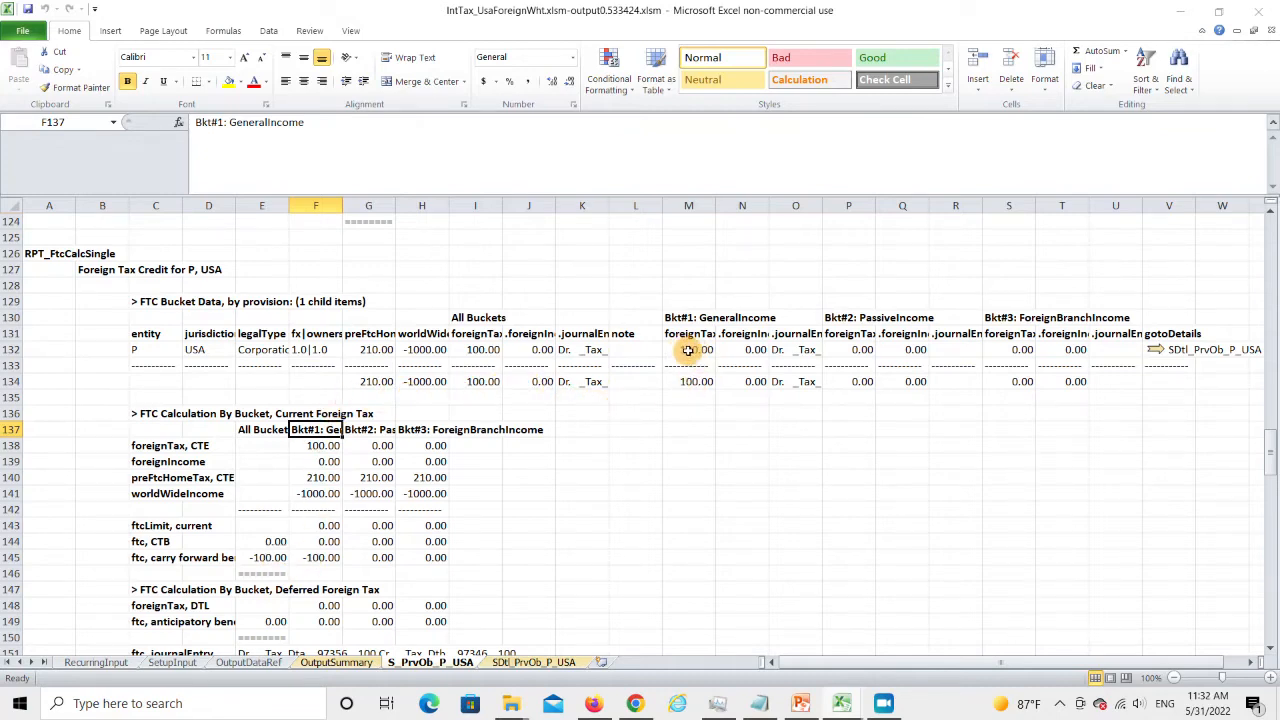
- Open the account-level foreign tax credit details and examine the fWhtExp rows by trial balance and by B2T adjustments
{"action": "left_click", "coordinate": [1155, 353]}
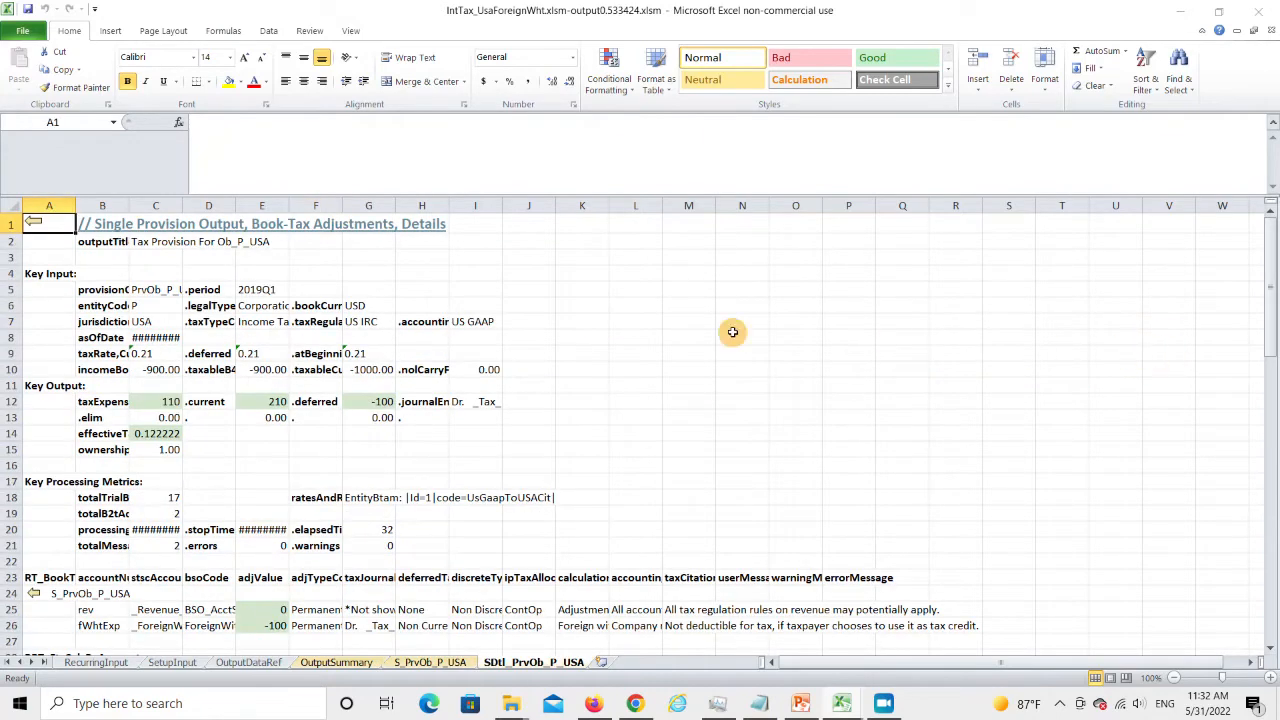
{"action": "scroll", "coordinate": [566, 328], "scroll_direction": "down", "scroll_amount": 4}
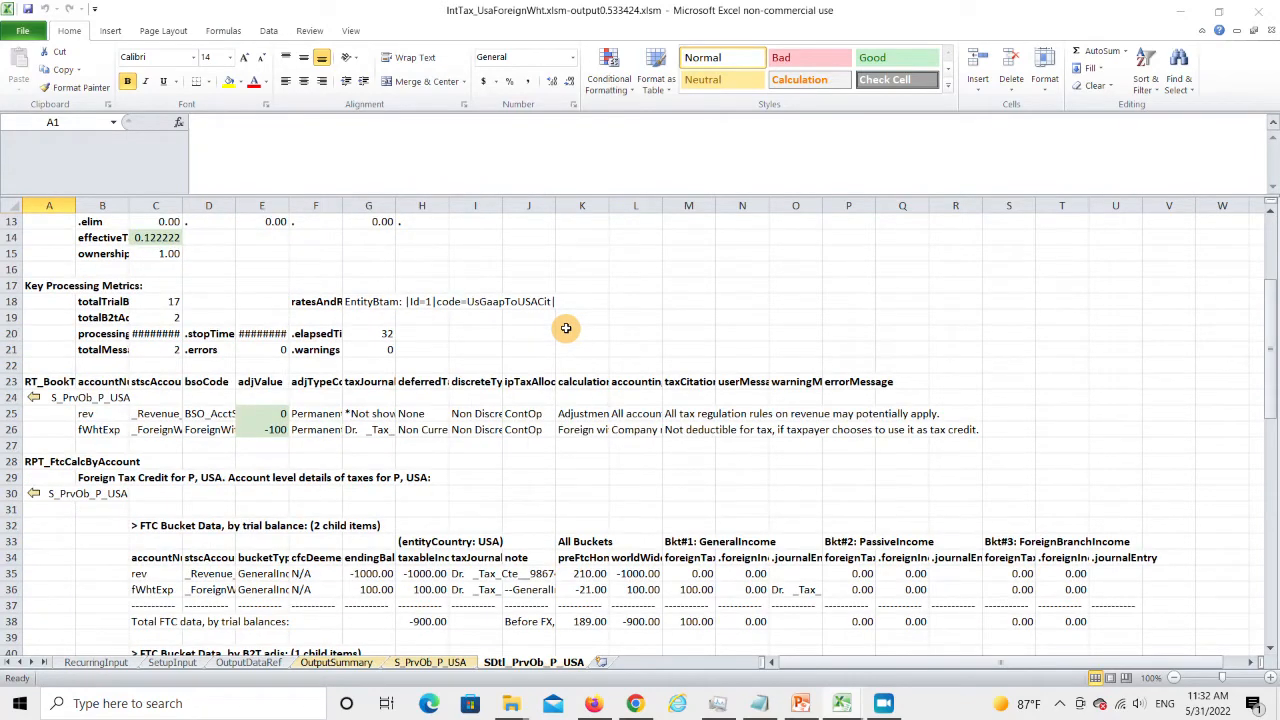
{"action": "scroll", "coordinate": [566, 328], "scroll_direction": "down", "scroll_amount": 2}
{"action": "scroll", "coordinate": [566, 328], "scroll_direction": "down", "scroll_amount": 2}
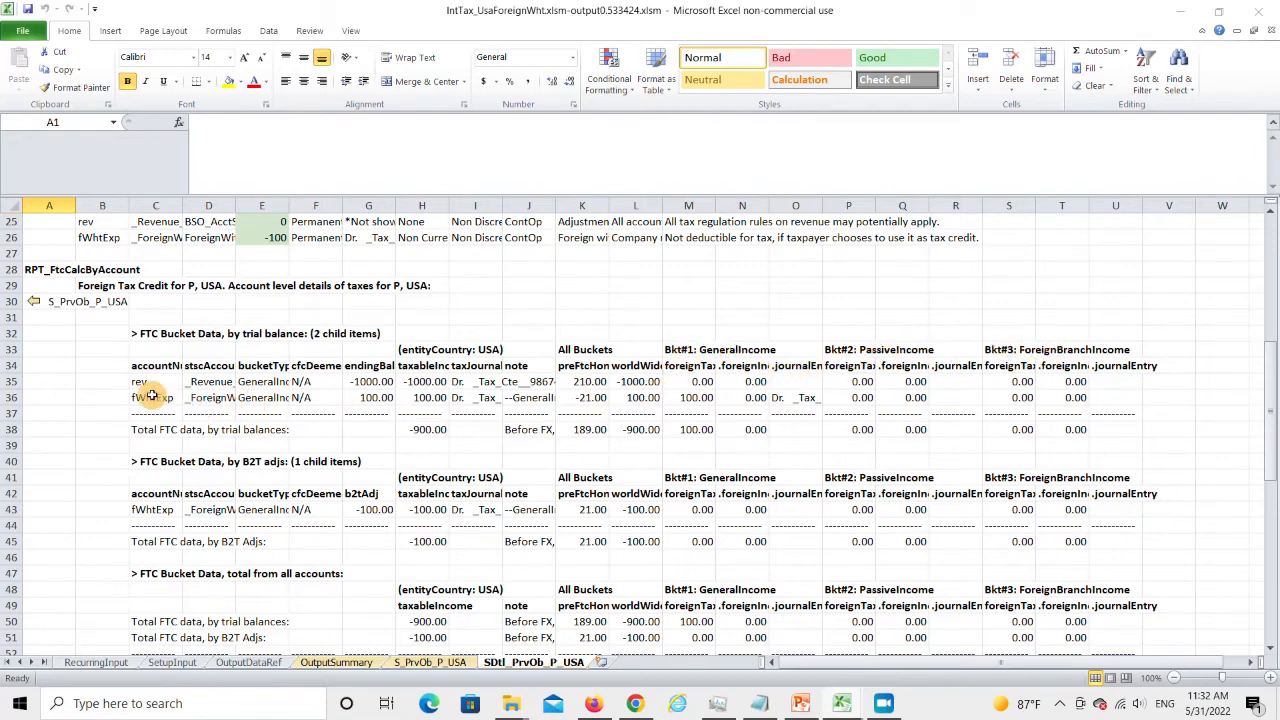
{"action": "left_click", "coordinate": [10, 397]}
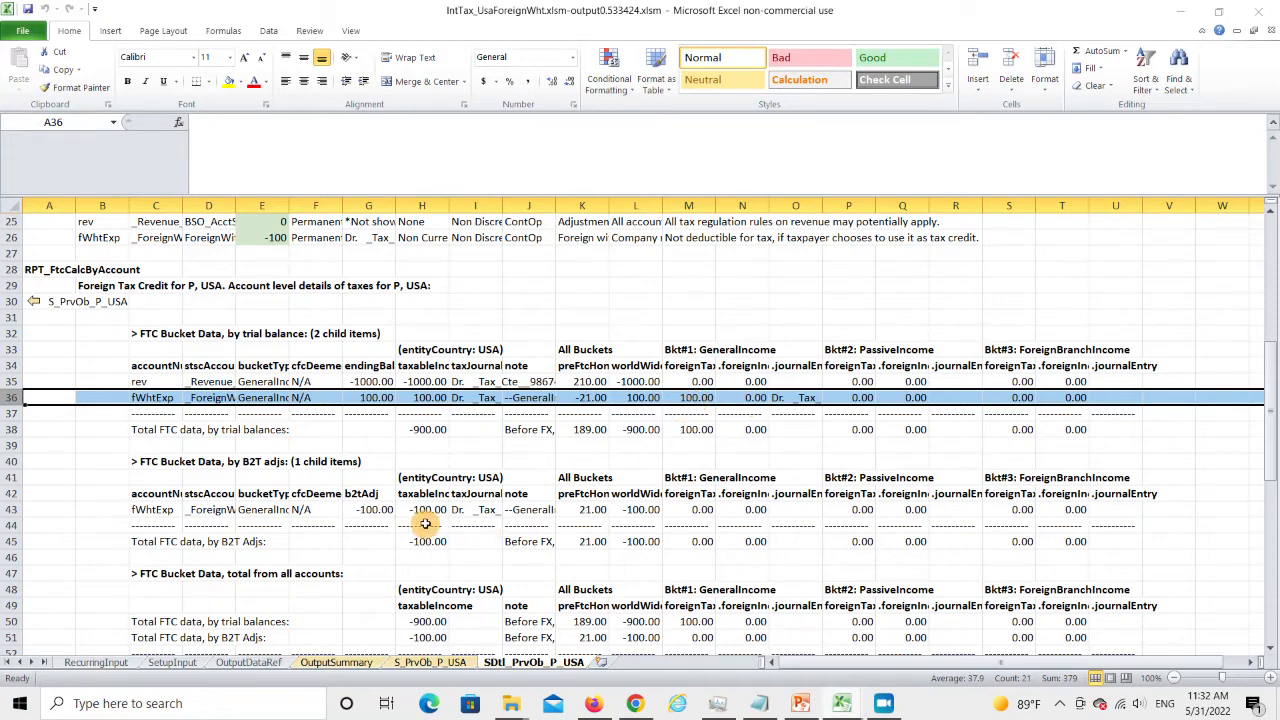
{"action": "left_click", "coordinate": [16, 510]}
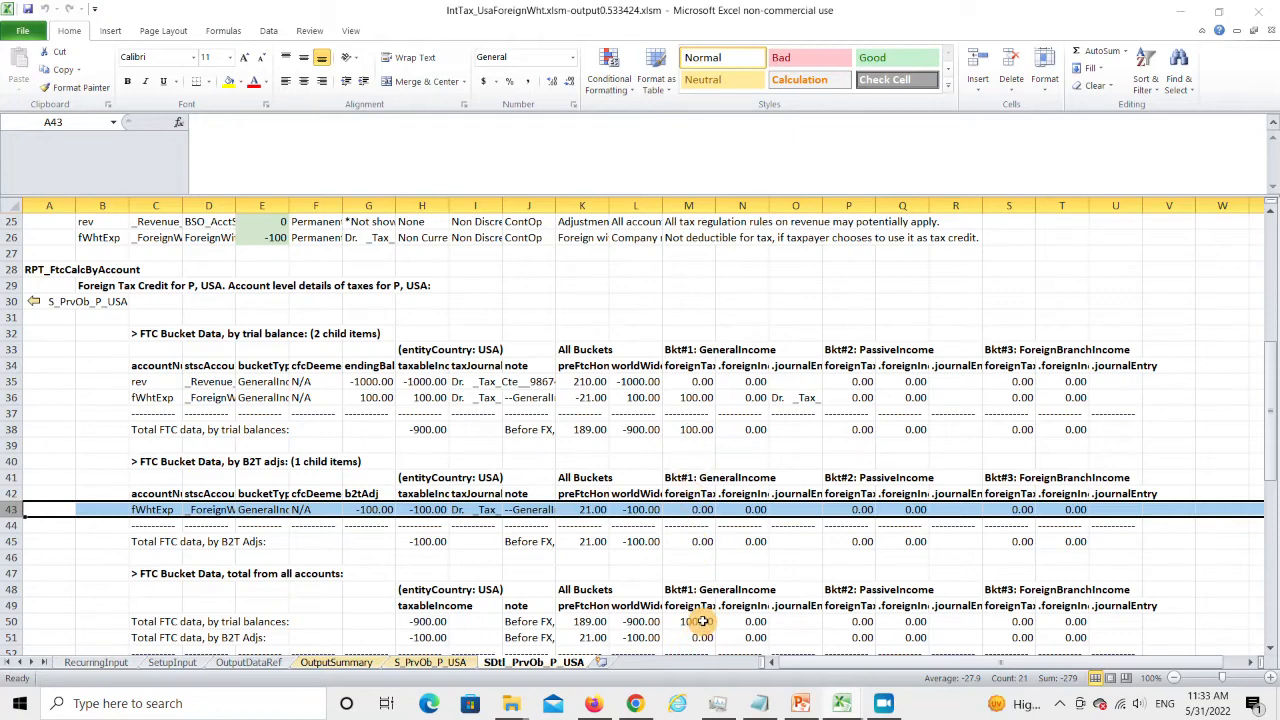
- Check the all-accounts foreign tax total in the GeneralIncome bucket and return to the S_PrvOb_P_USA foreign tax credit report
{"action": "scroll", "coordinate": [703, 621], "scroll_direction": "down", "scroll_amount": 1}
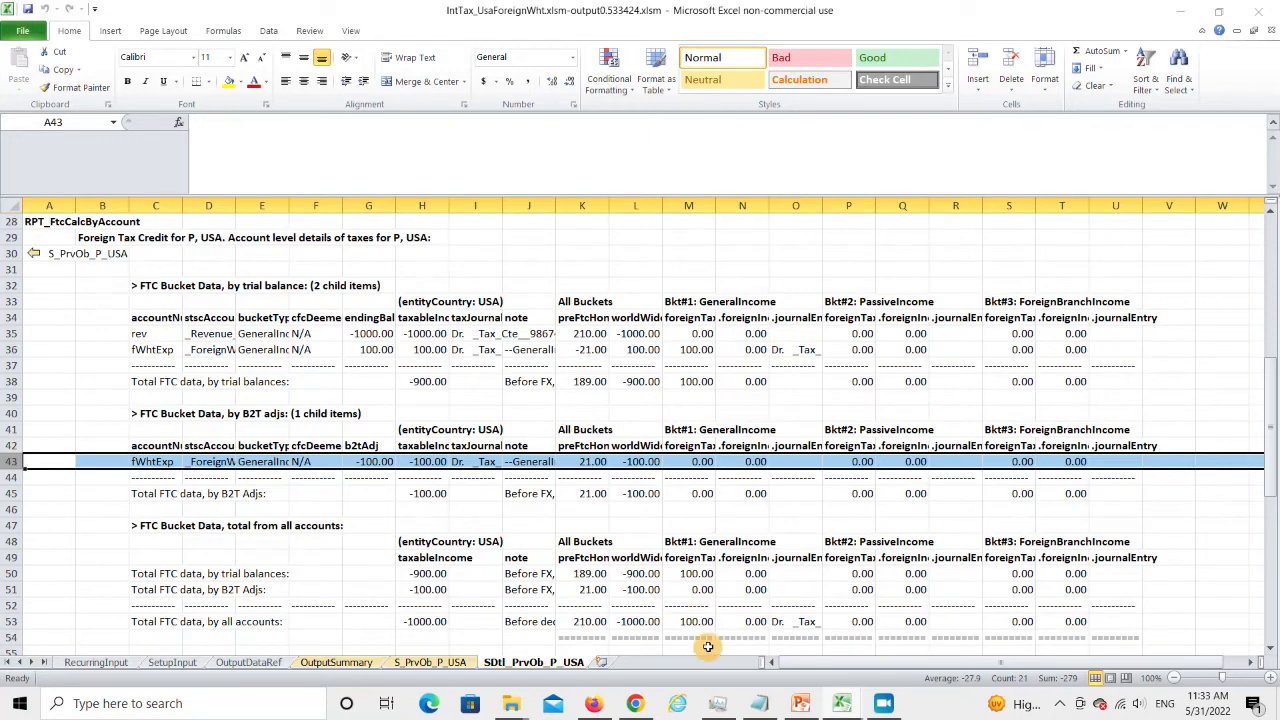
{"action": "left_click", "coordinate": [701, 624]}
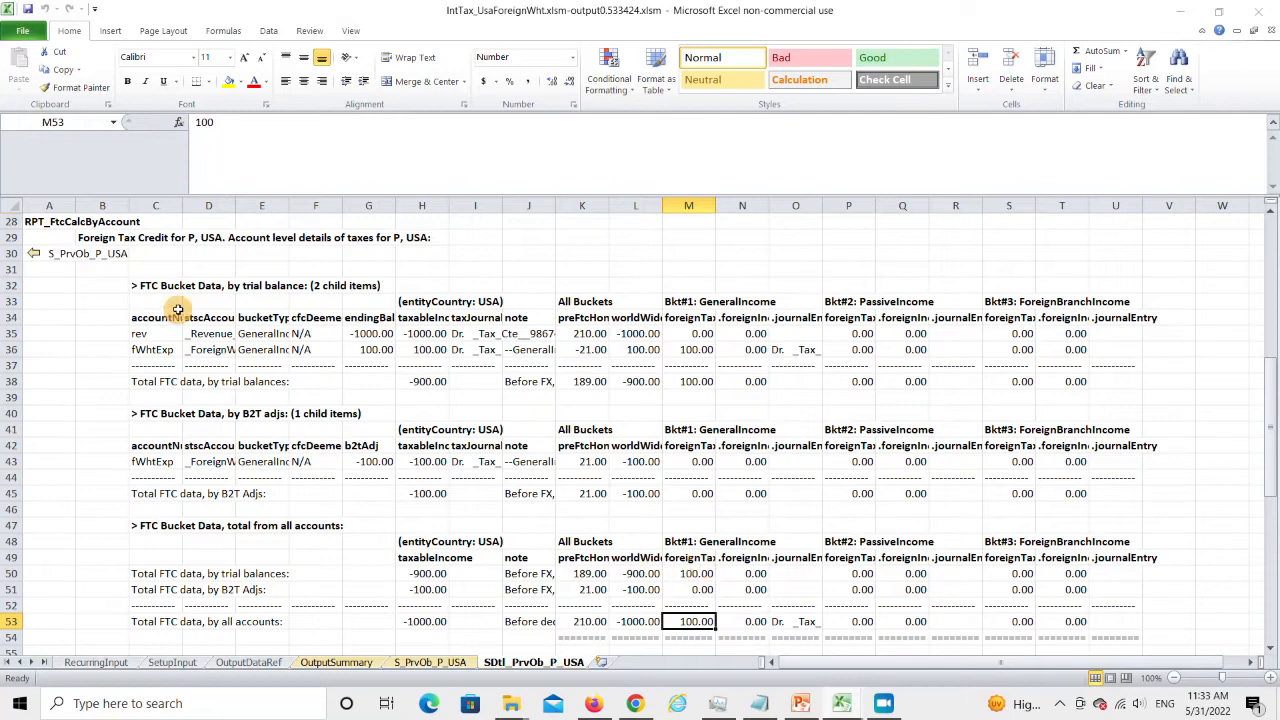
{"action": "left_click", "coordinate": [33, 253]}
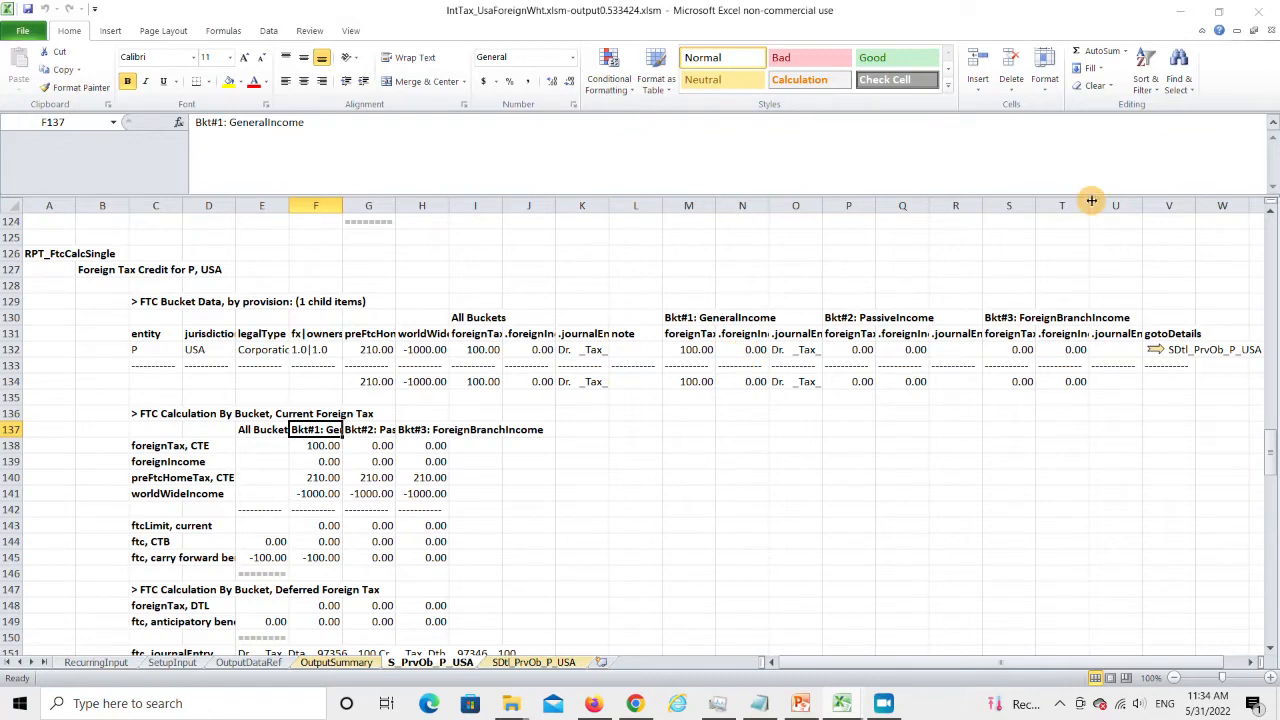
- Close the output workbook without saving it and return to the RT_TrialBalance records on the RecurringInput sheet
{"action": "left_click", "coordinate": [1249, 15]}
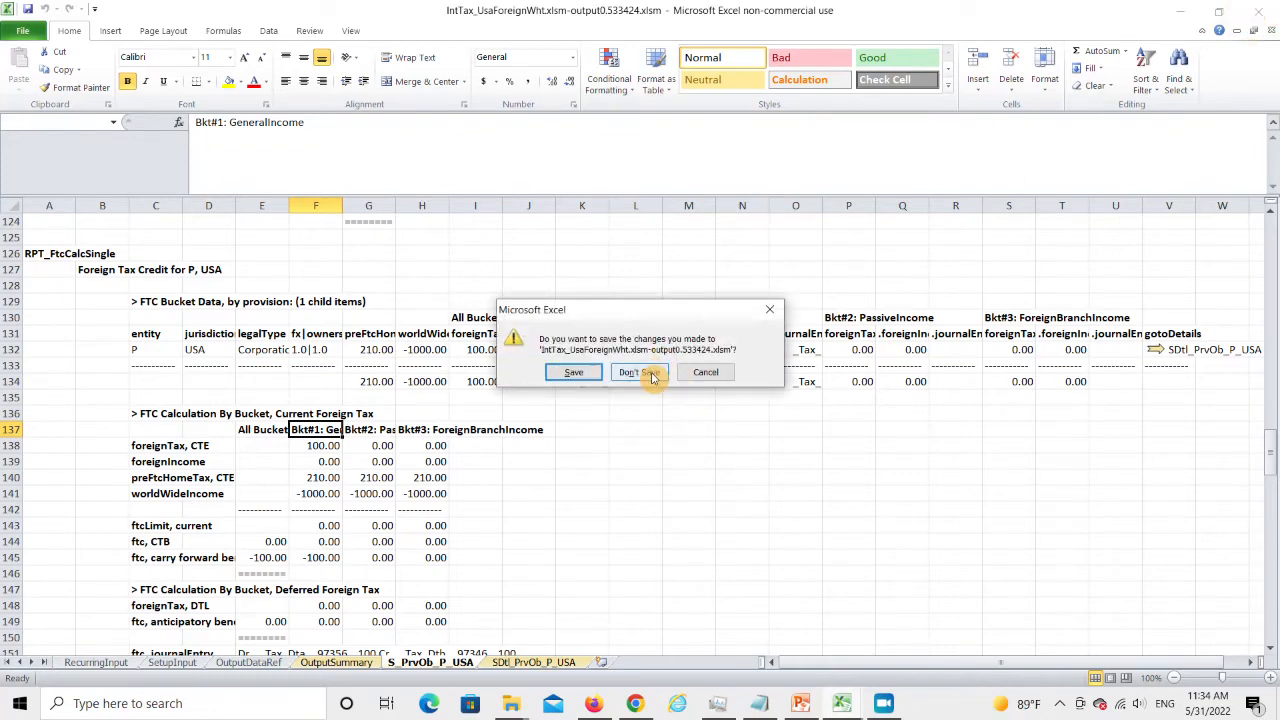
{"action": "left_click", "coordinate": [651, 372]}
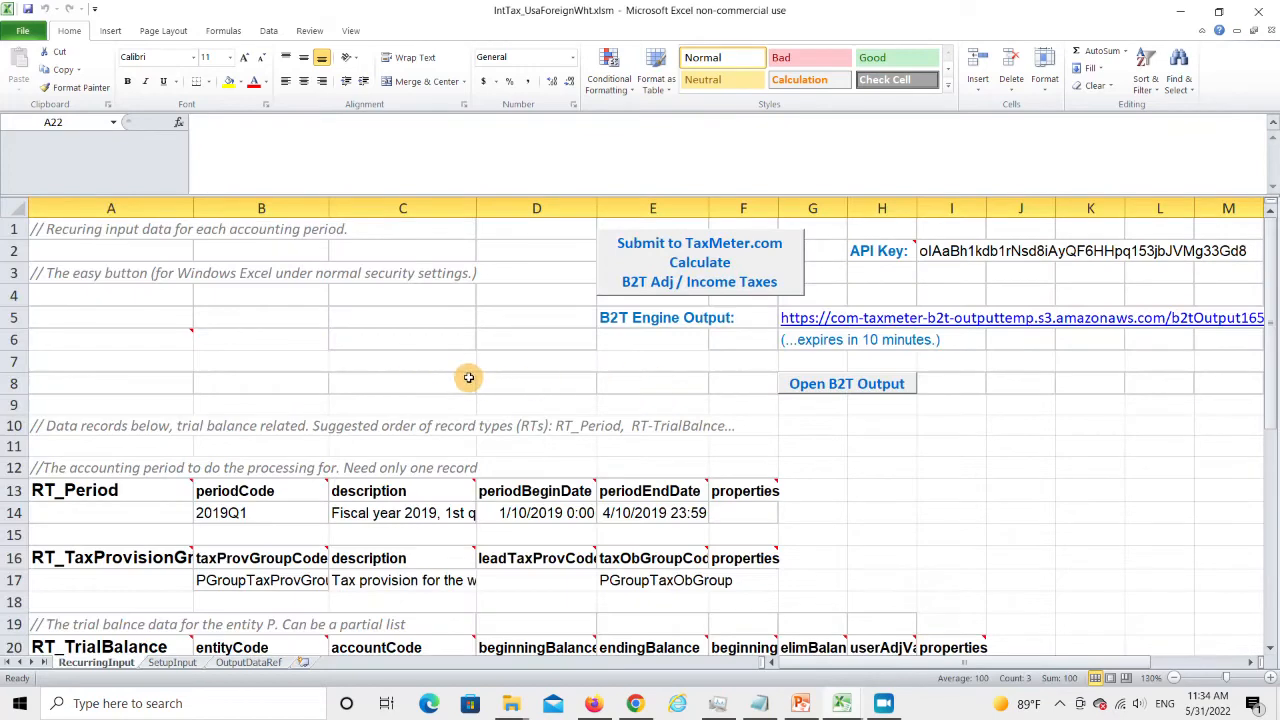
{"action": "scroll", "coordinate": [468, 377], "scroll_direction": "down", "scroll_amount": 2}
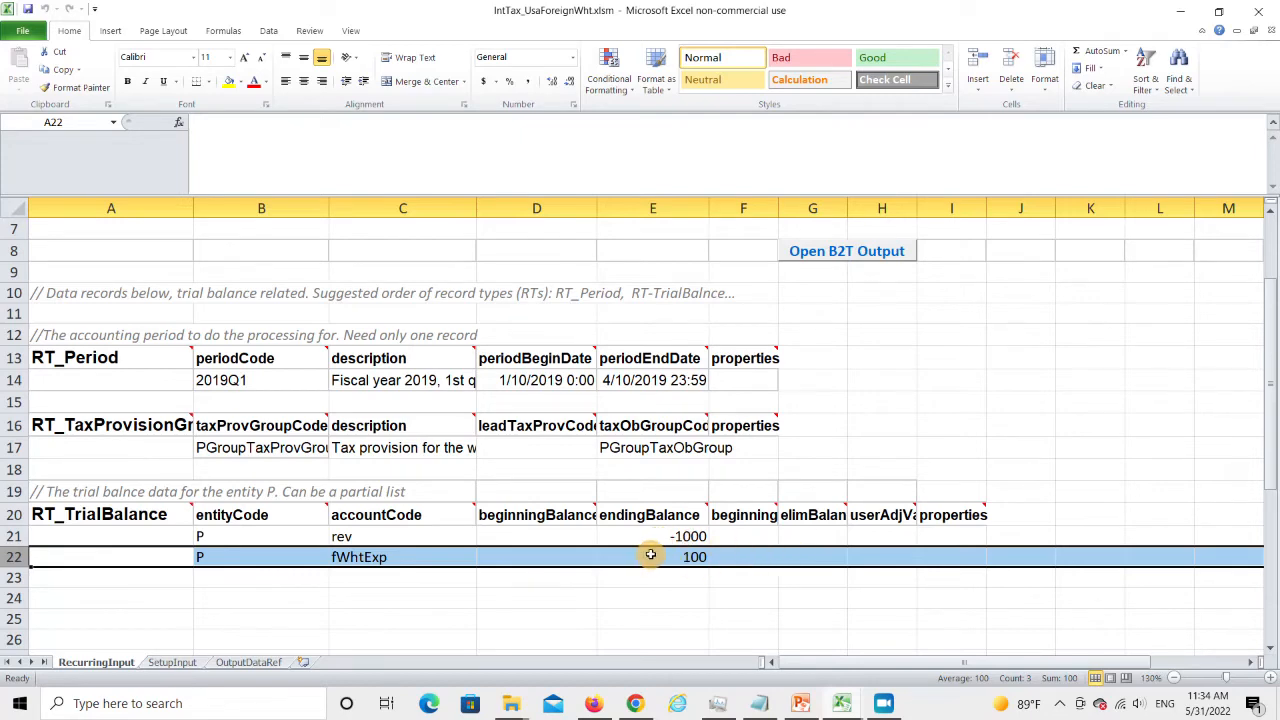
{"action": "mouse_move", "coordinate": [951, 524]}
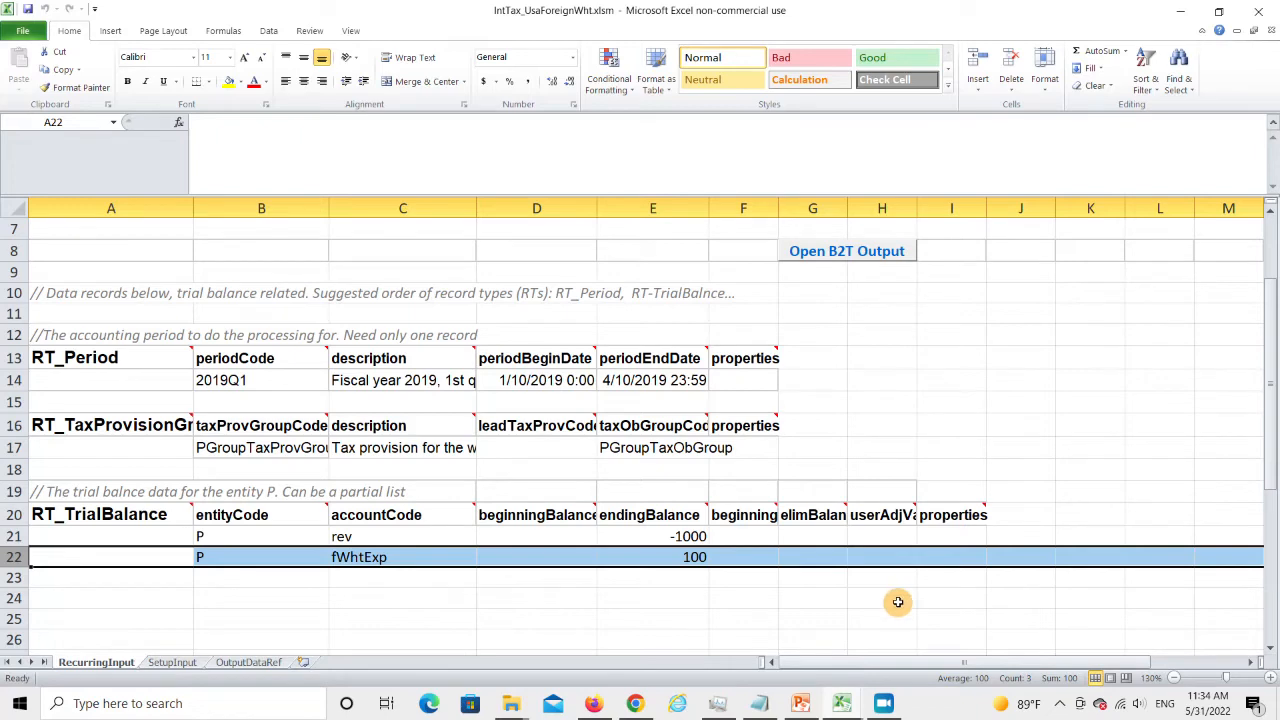
{"action": "scroll", "coordinate": [898, 599], "scroll_direction": "down", "scroll_amount": 2}
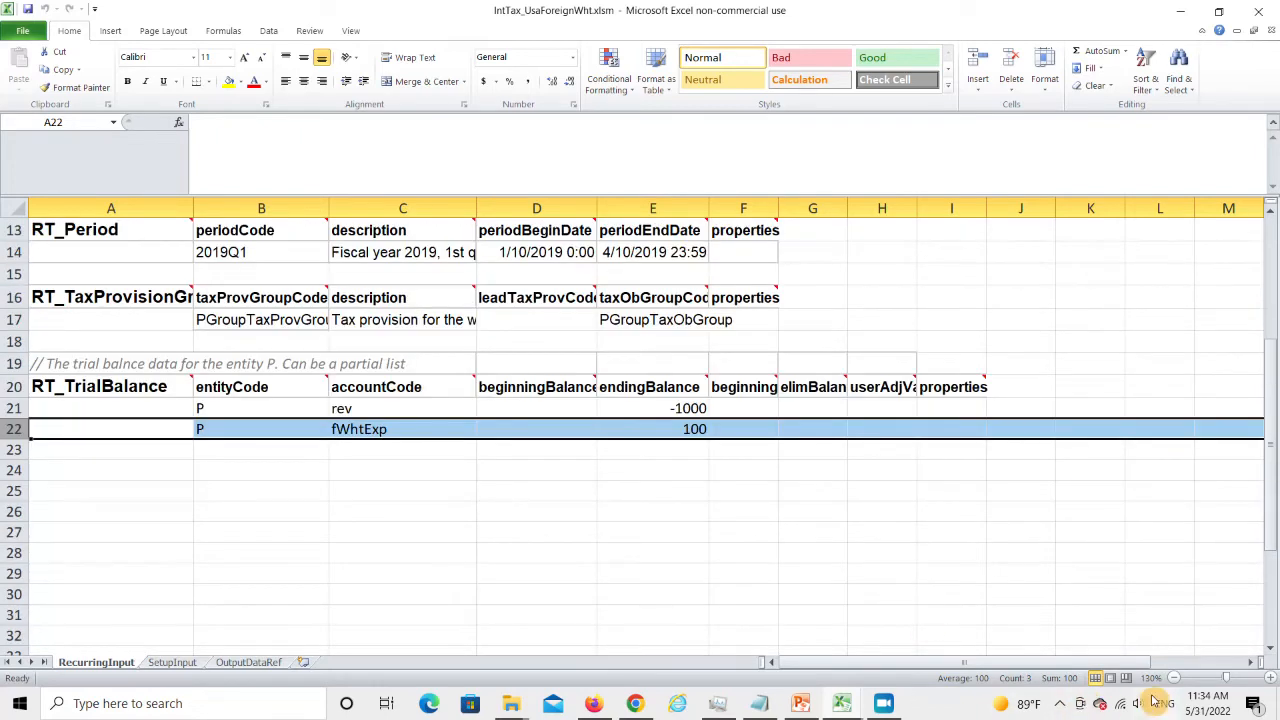
- Enter ftcForeignSourceIncomeAllocation=|CAN=0.2| as the properties of the rev record in RT_TrialBalance
{"action": "left_click", "coordinate": [1251, 662]}
{"action": "mouse_move", "coordinate": [803, 388]}
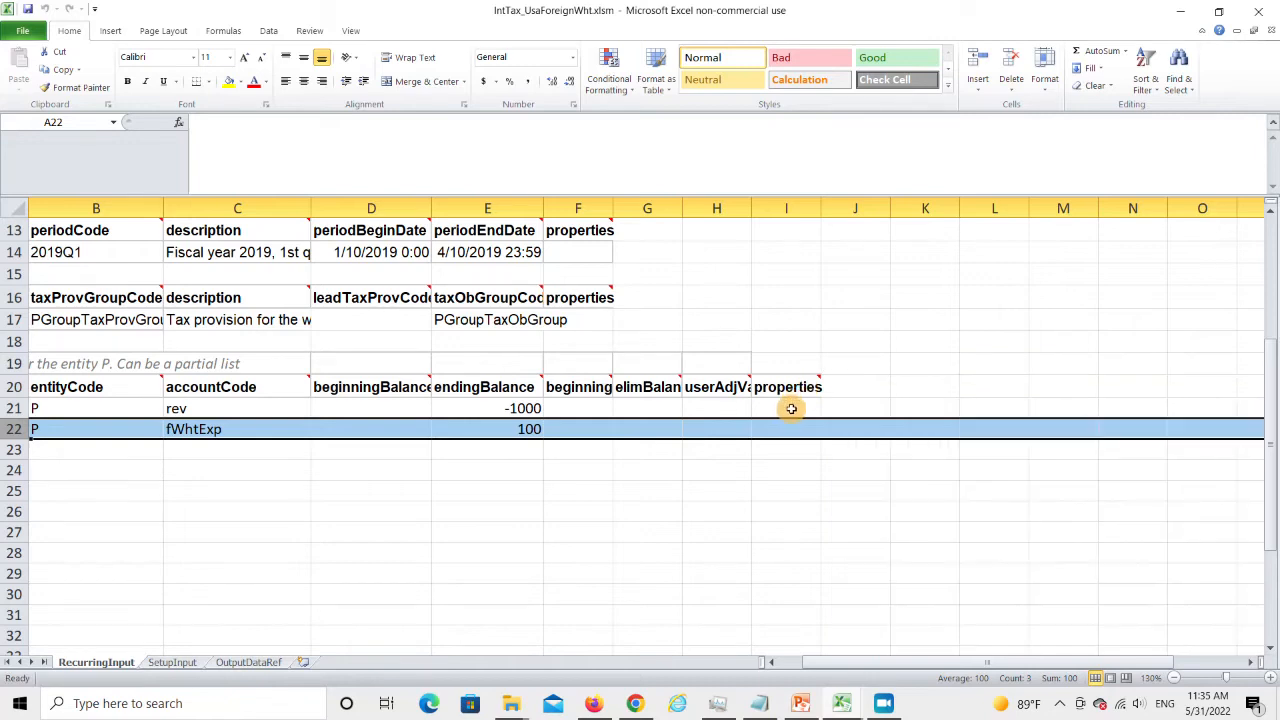
{"action": "left_click", "coordinate": [790, 408]}
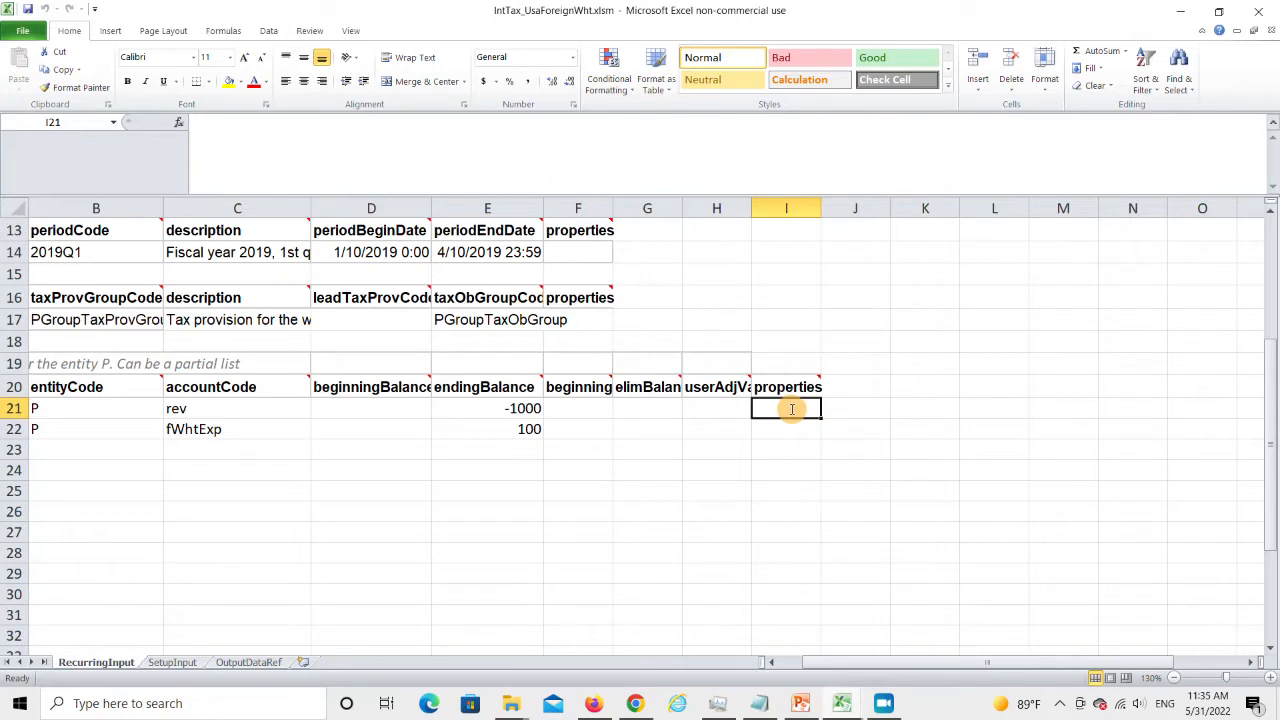
{"action": "type", "text": "ftcFor"}
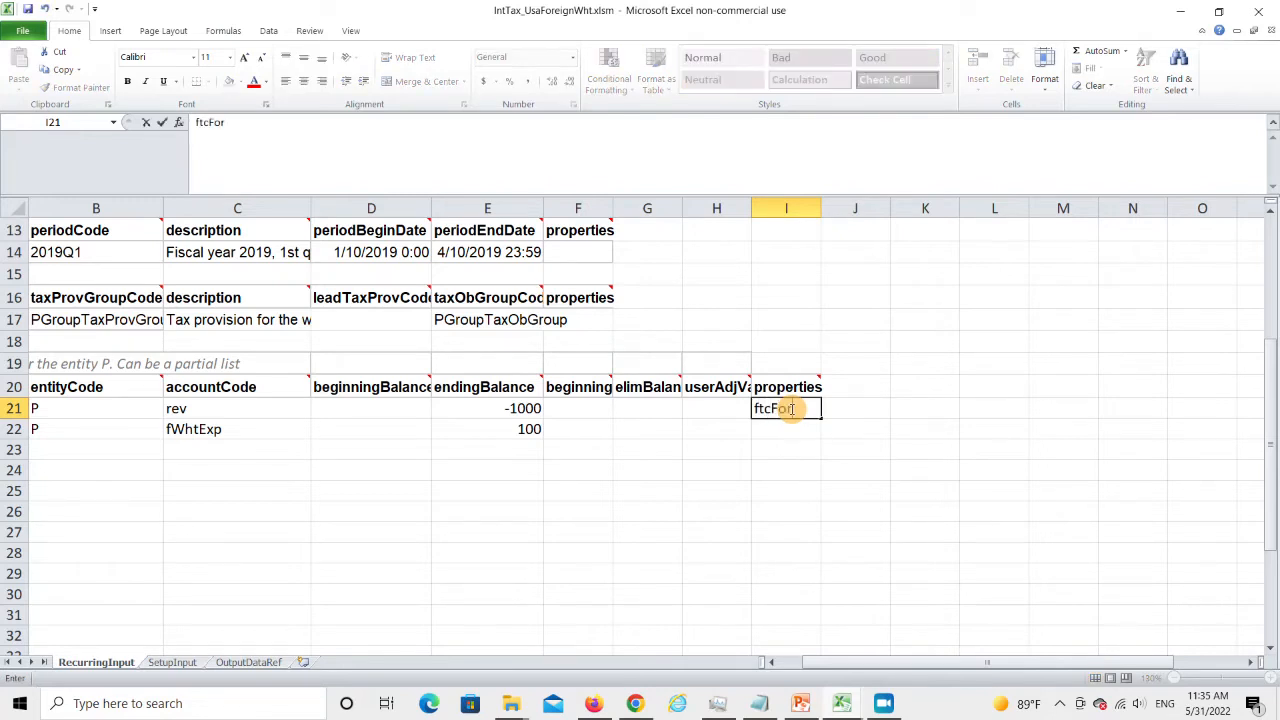
{"action": "type", "text": "eighnSourceI"}
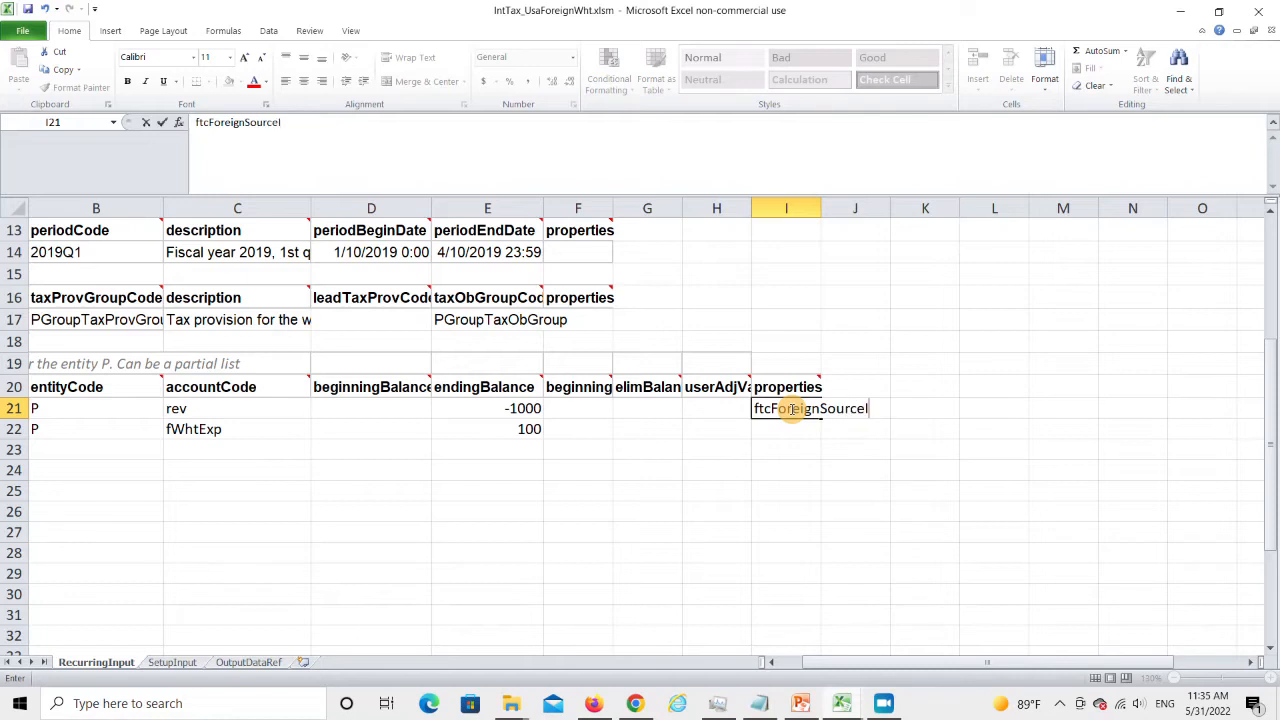
{"action": "type", "text": "ncomeAlloc"}
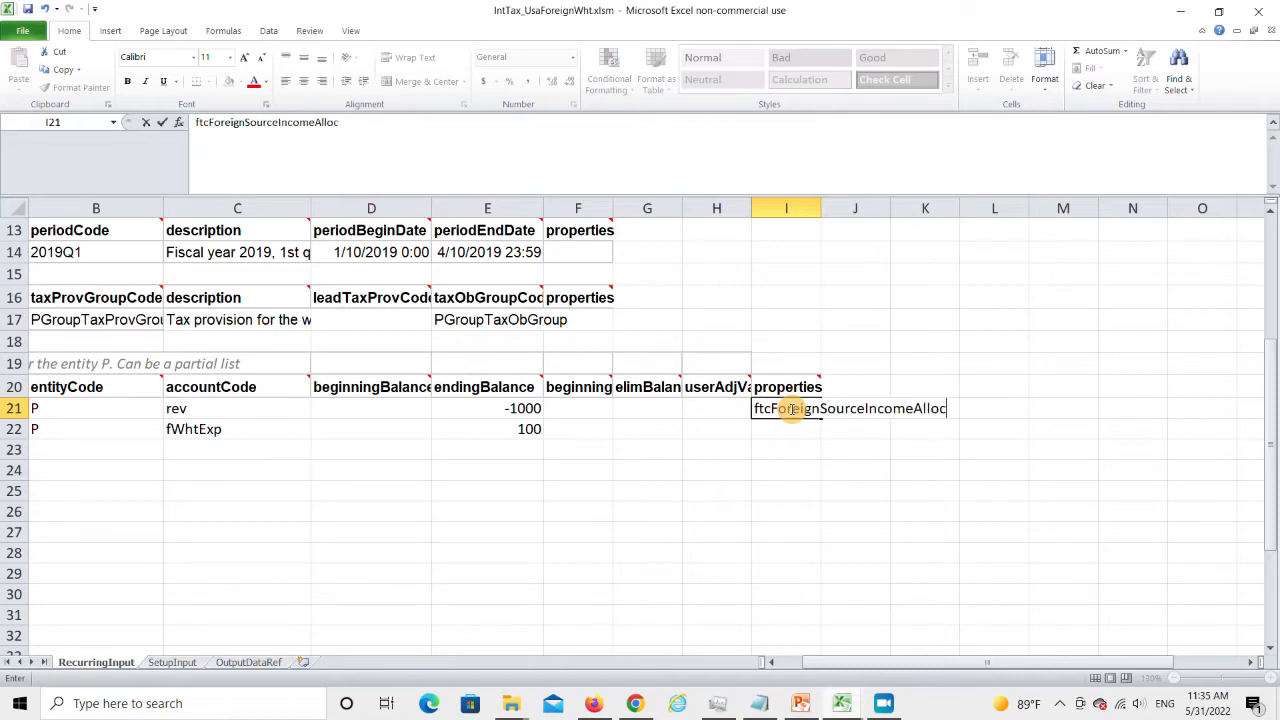
{"action": "type", "text": "ation=|"}
{"action": "type", "text": "CAN"}
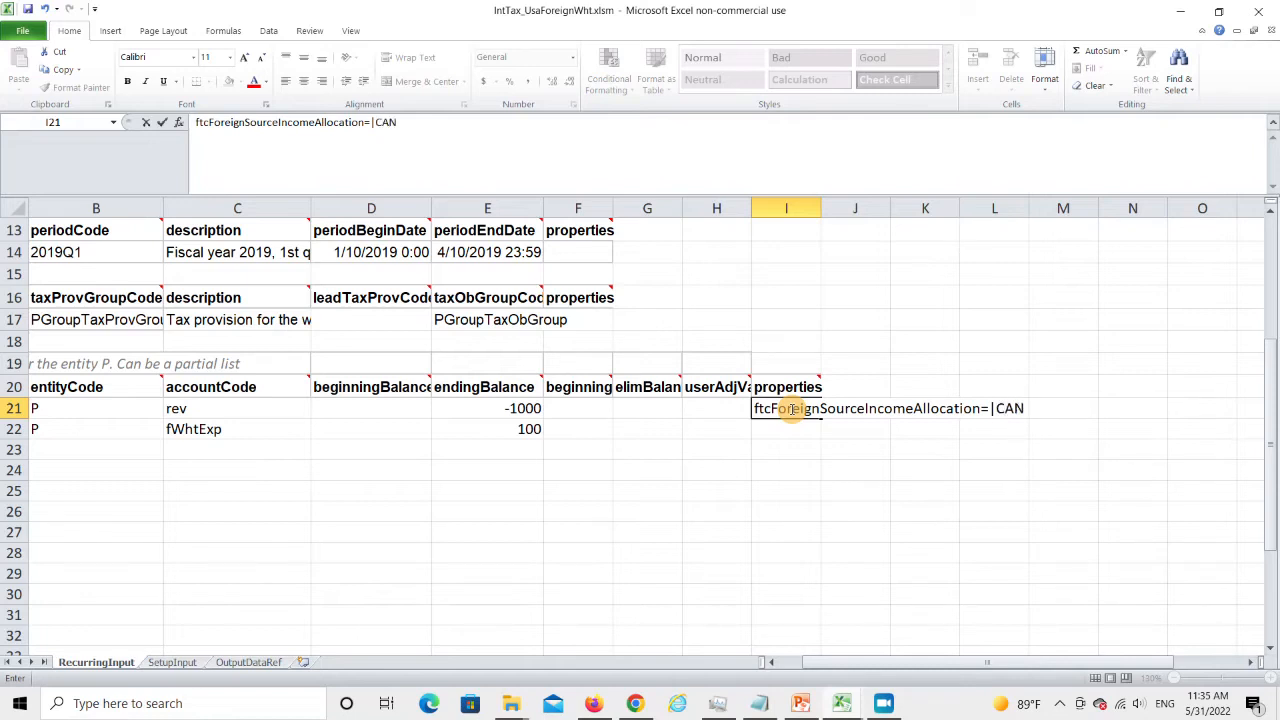
{"action": "type", "text": "=0.2|"}
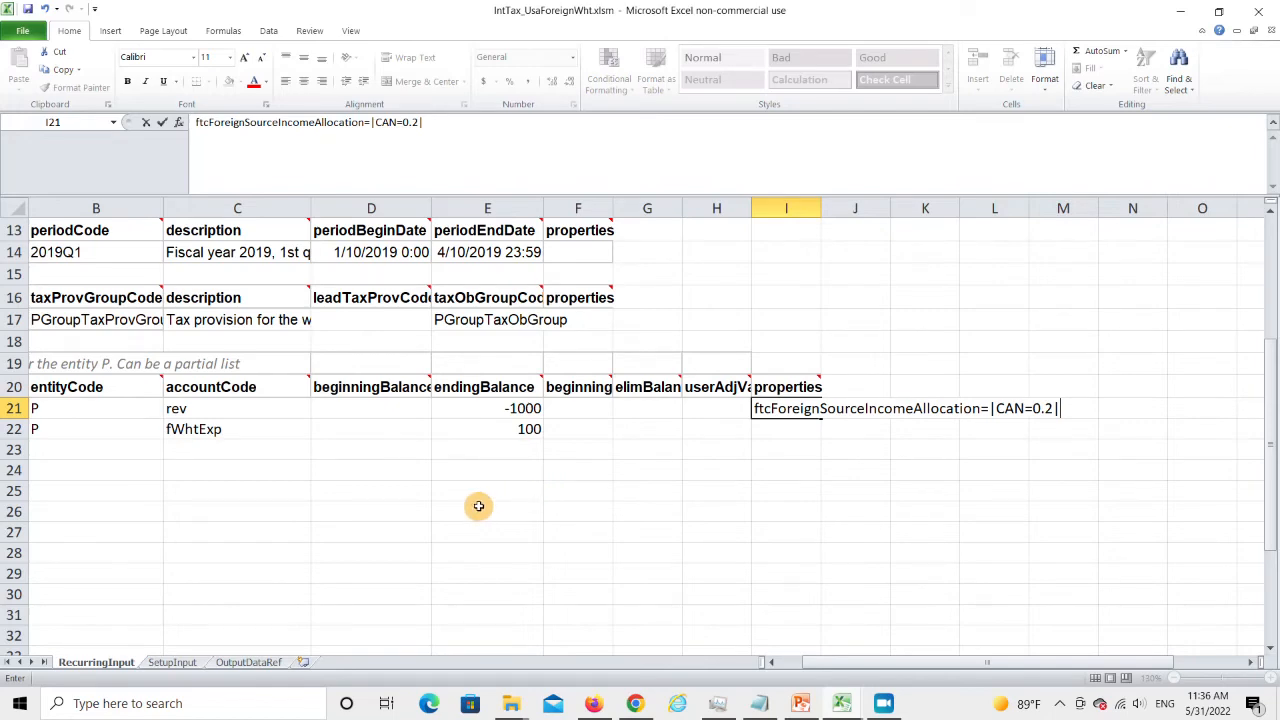
- Save the workbook and submit it to TaxMeter.com for the income tax calculation, opening the new B2T output
{"action": "scroll", "coordinate": [479, 506], "scroll_direction": "up", "scroll_amount": 4}
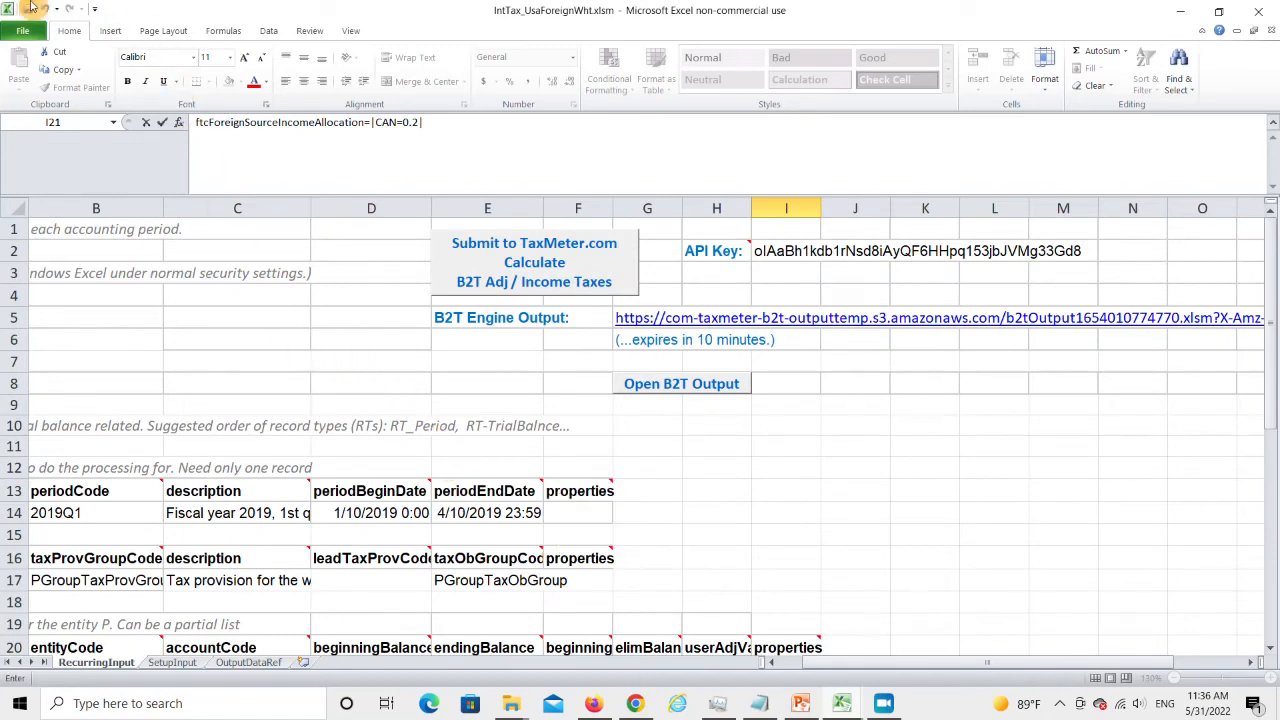
{"action": "left_click", "coordinate": [30, 10]}
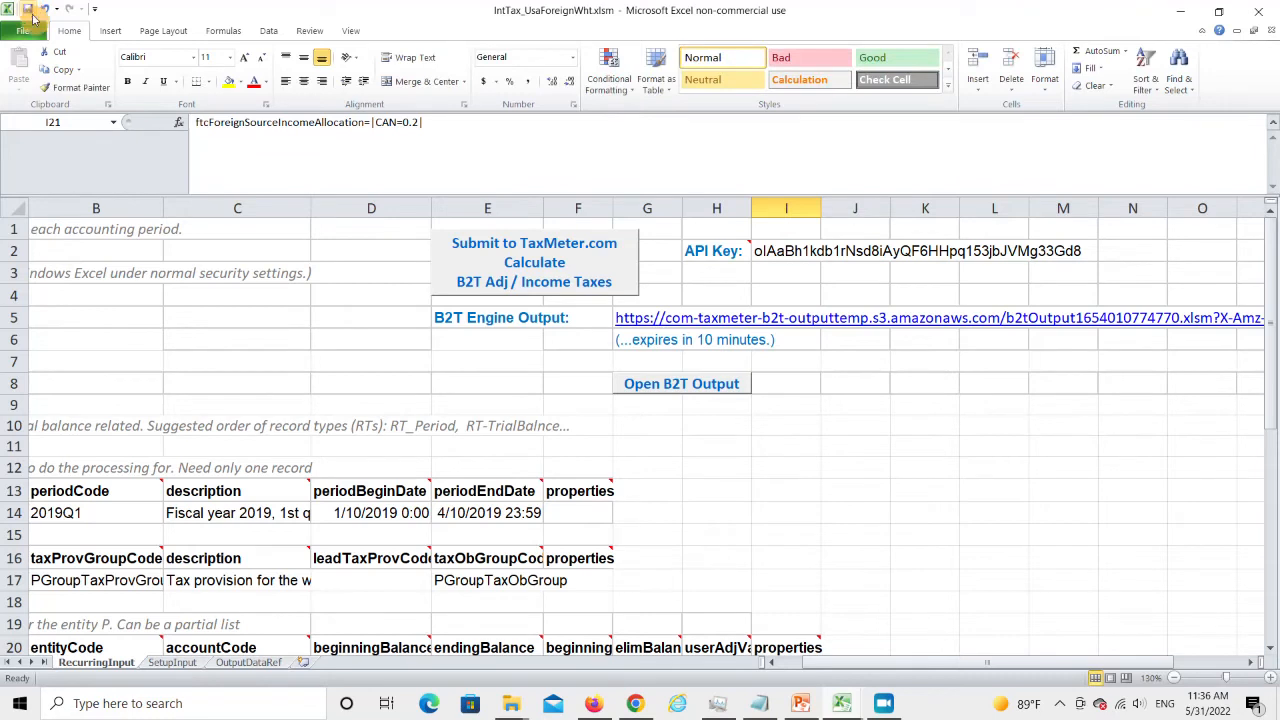
{"action": "left_click", "coordinate": [508, 278]}
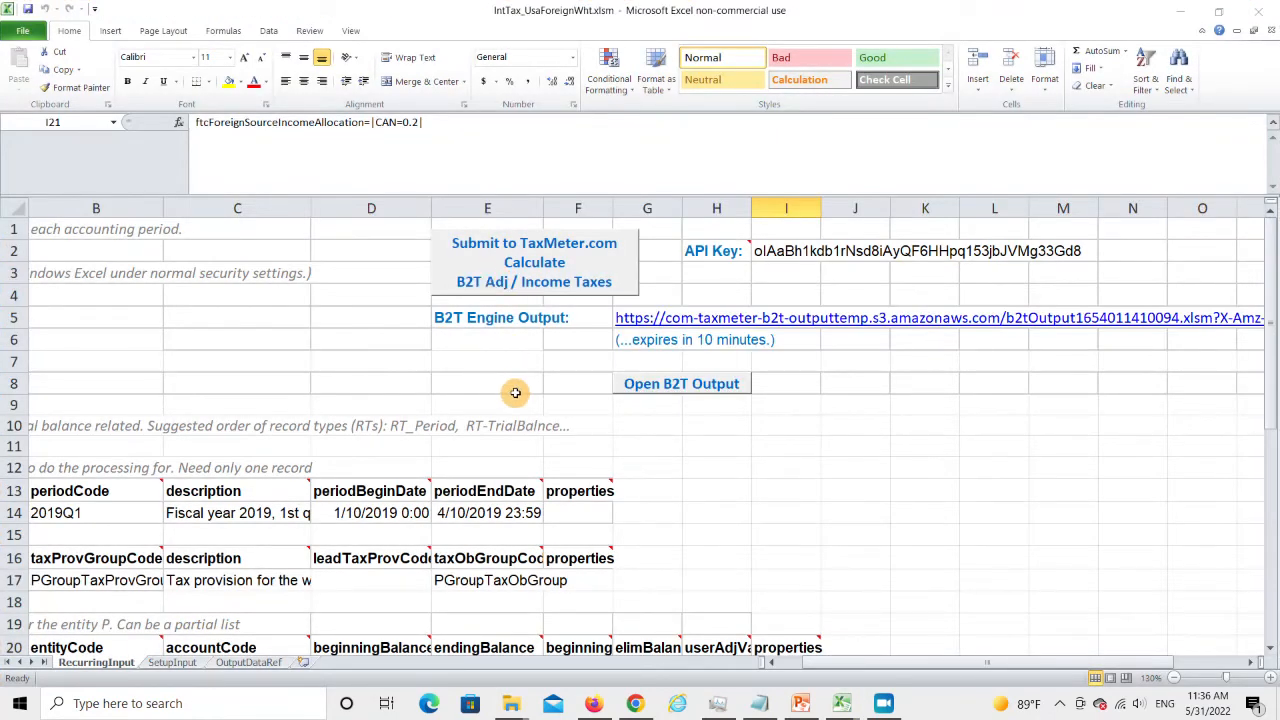
{"action": "left_click", "coordinate": [676, 384]}
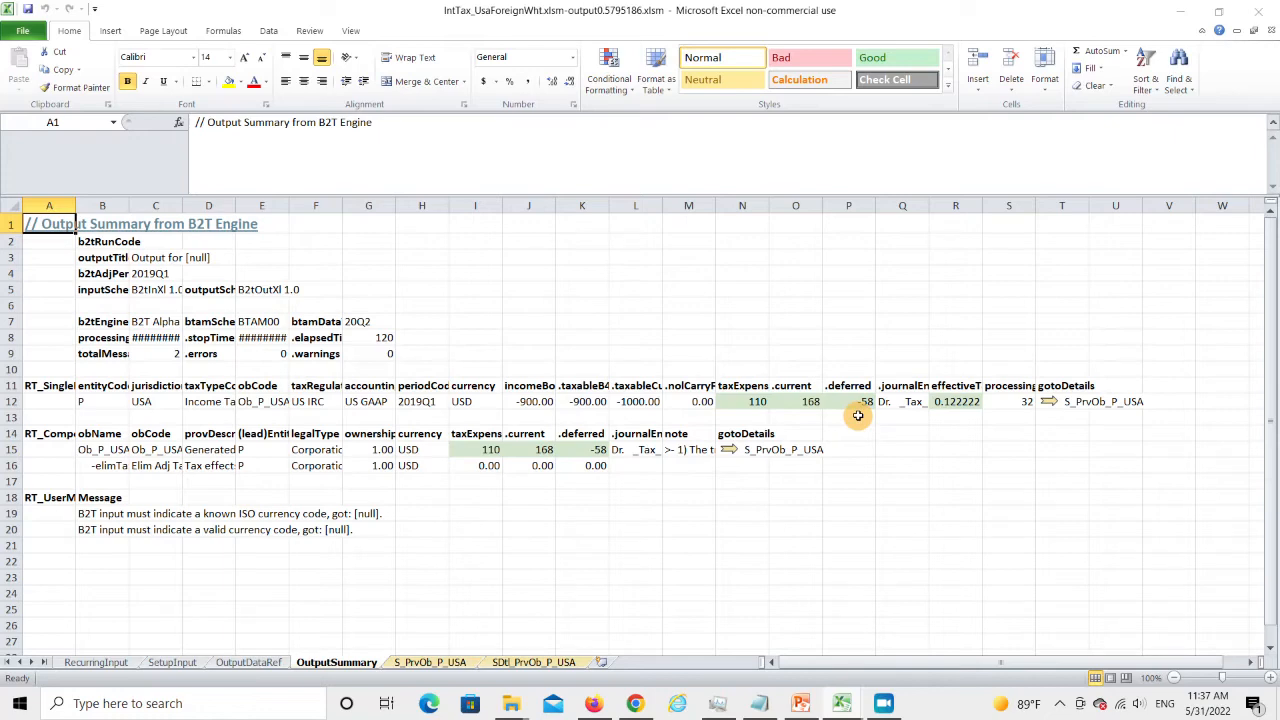
- Open the S_PrvOb_P_USA provision details and review them from the key output through the foreign tax credit calculation by bucket
{"action": "left_click", "coordinate": [1047, 403]}
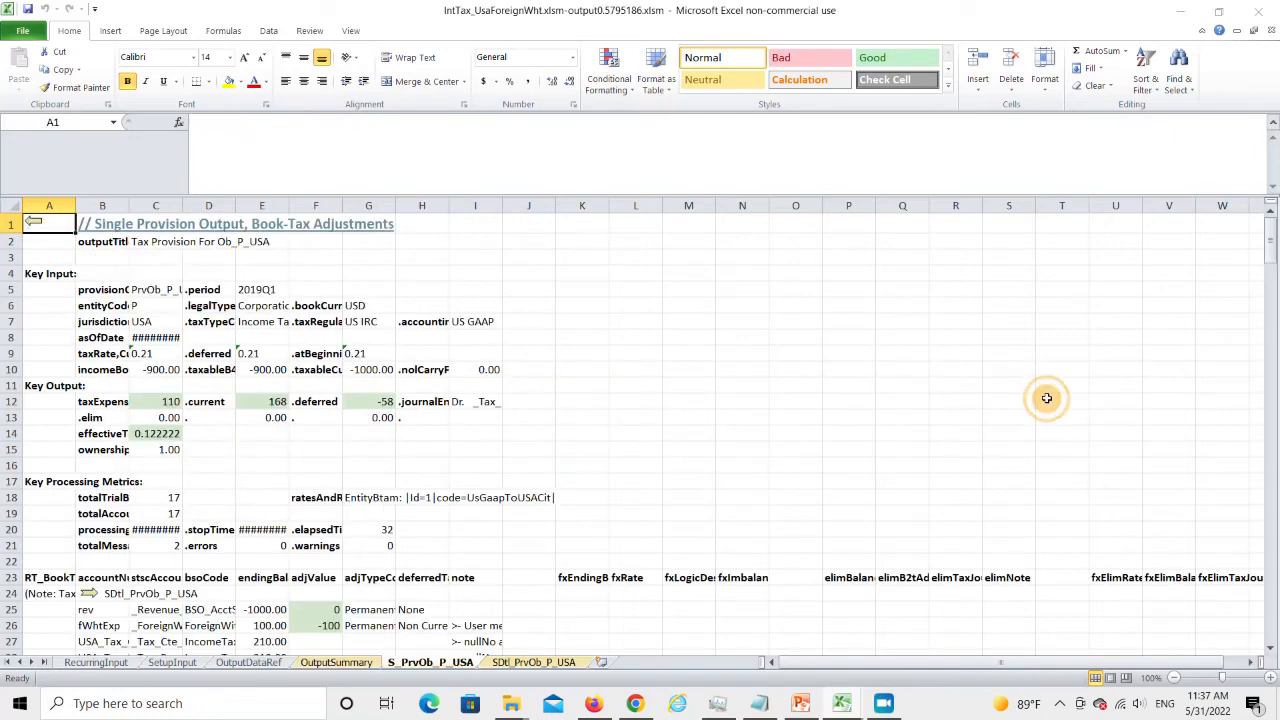
{"action": "scroll", "coordinate": [712, 290], "scroll_direction": "down", "scroll_amount": 2}
{"action": "scroll", "coordinate": [712, 290], "scroll_direction": "down", "scroll_amount": 2}
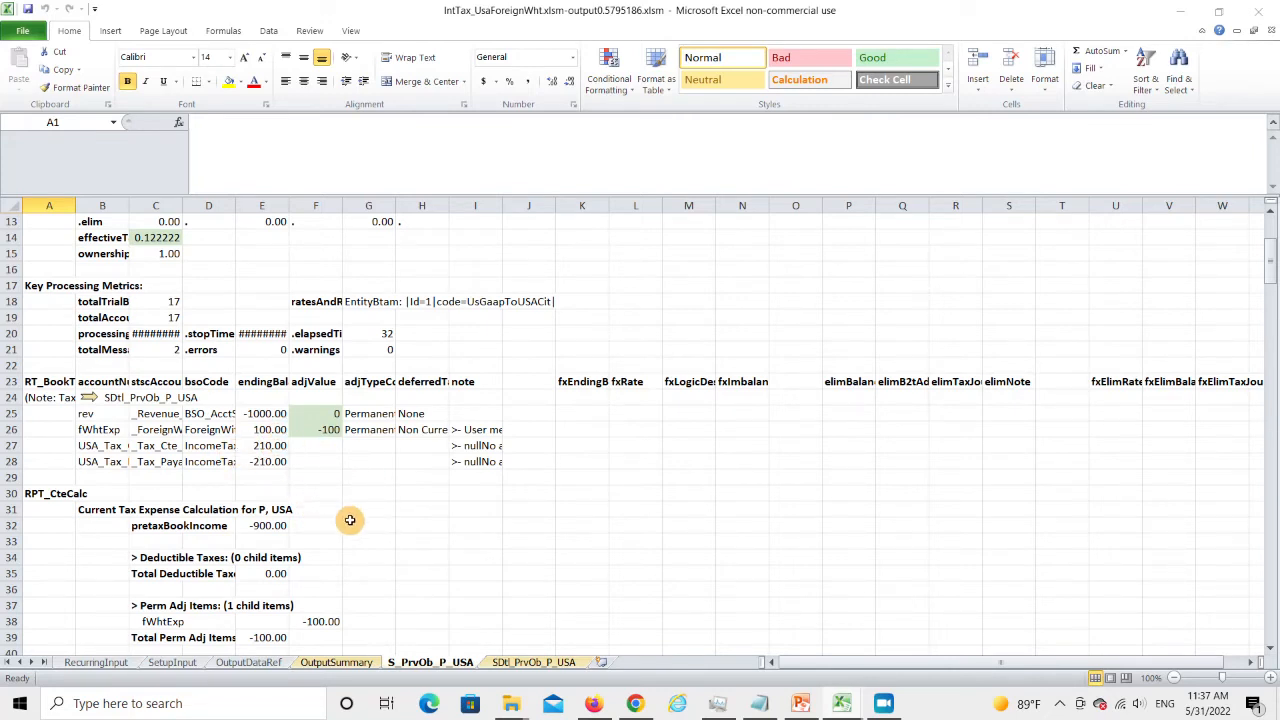
{"action": "scroll", "coordinate": [350, 518], "scroll_direction": "down", "scroll_amount": 20}
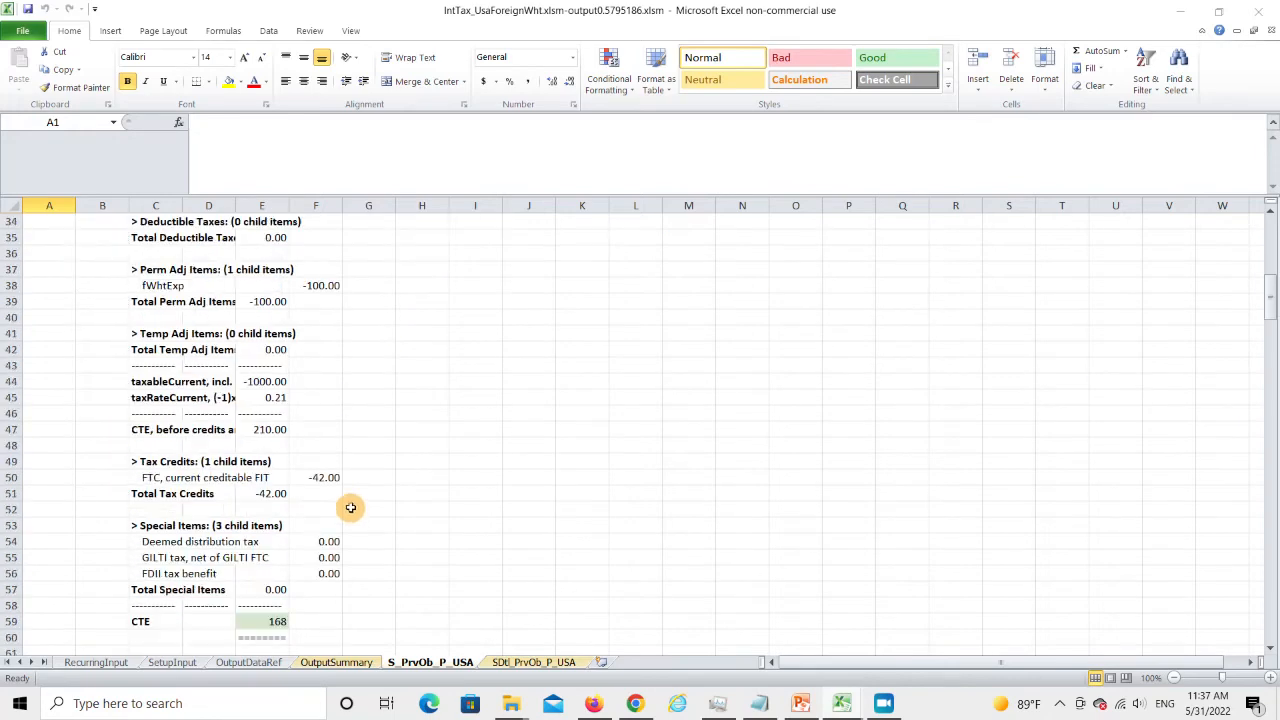
{"action": "scroll", "coordinate": [351, 508], "scroll_direction": "down", "scroll_amount": 18}
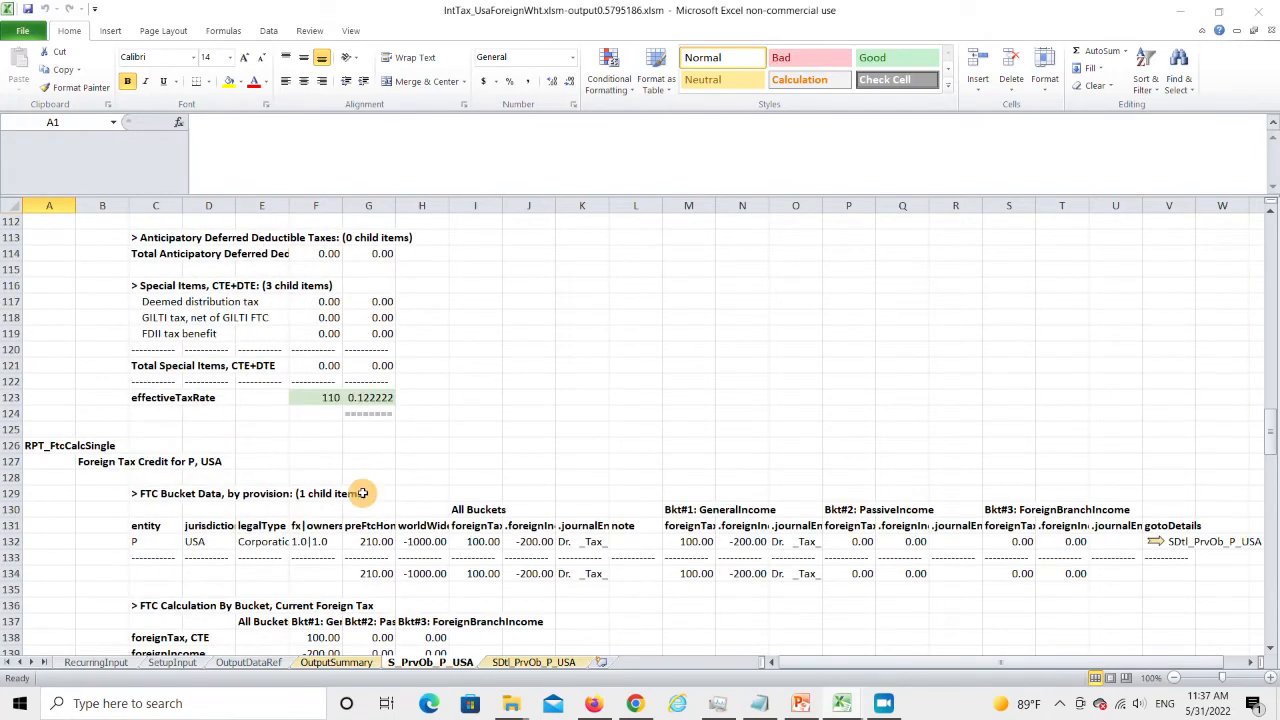
{"action": "scroll", "coordinate": [370, 485], "scroll_direction": "up", "scroll_amount": 1}
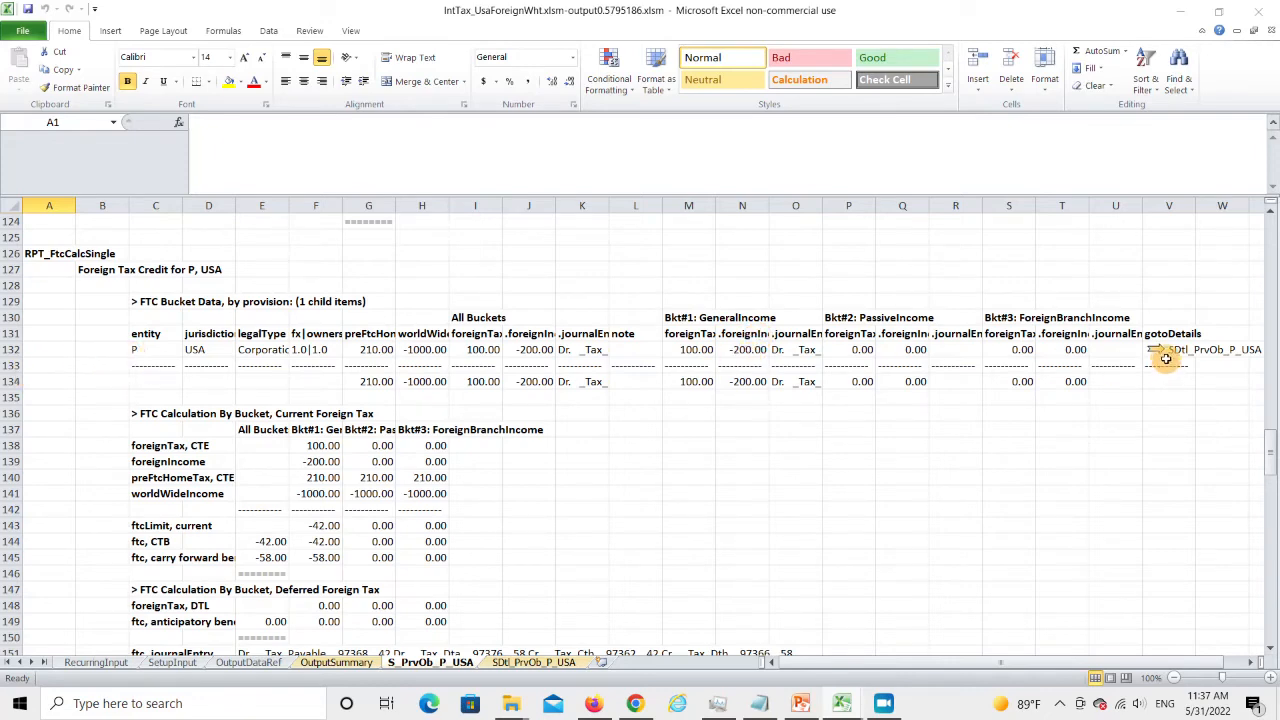
- Open the account-level foreign tax credit details and examine the fWhtExp row in the trial balance bucket data
{"action": "left_click", "coordinate": [1157, 355]}
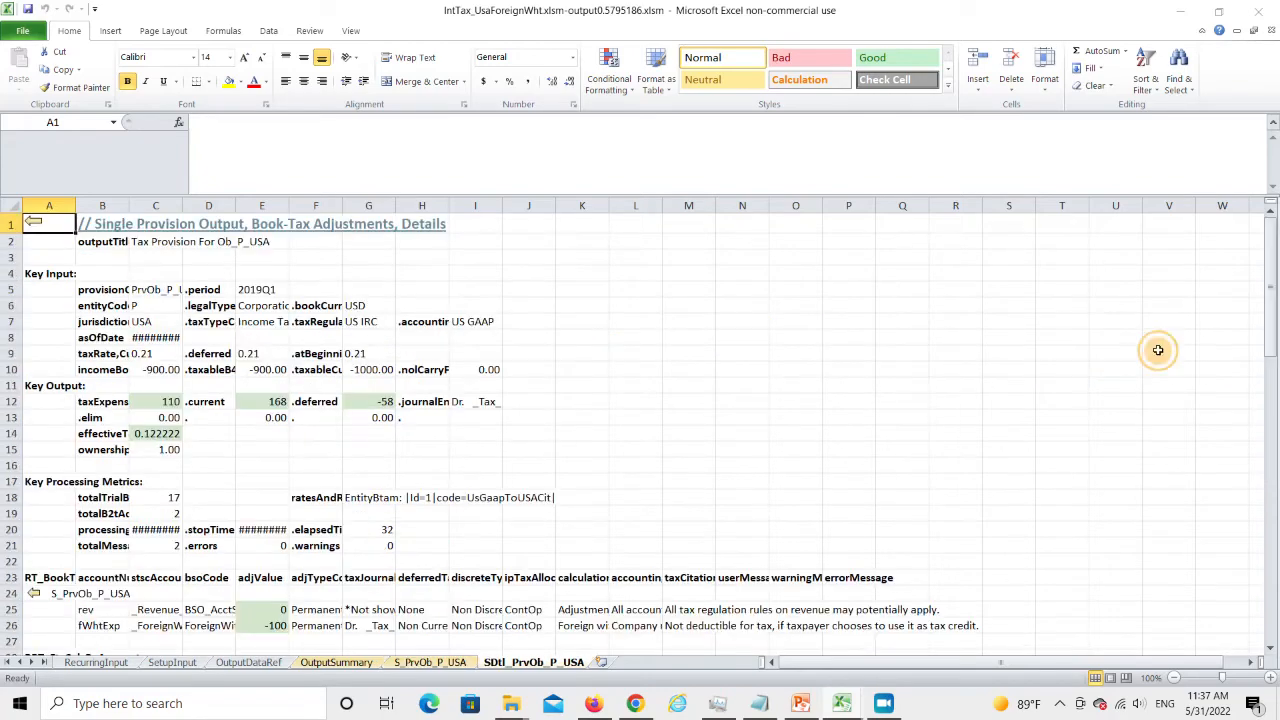
{"action": "scroll", "coordinate": [971, 320], "scroll_direction": "down", "scroll_amount": 8}
{"action": "scroll", "coordinate": [971, 318], "scroll_direction": "down", "scroll_amount": 2}
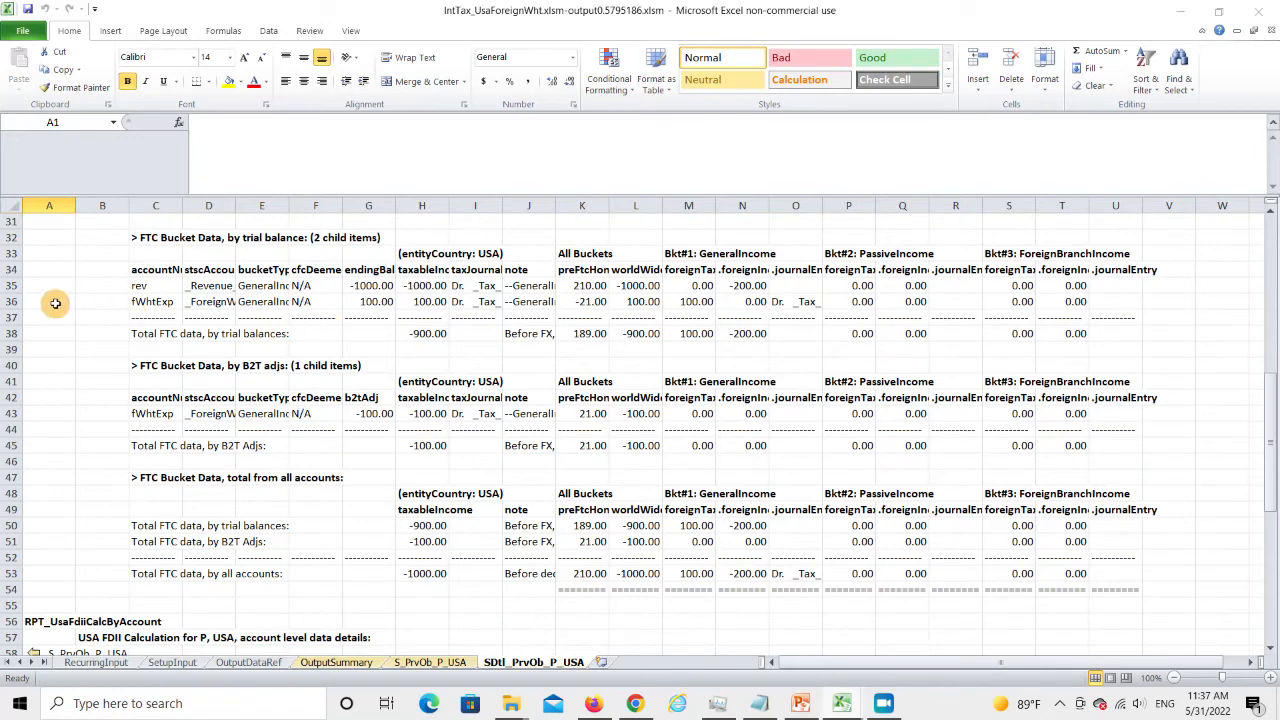
{"action": "left_click", "coordinate": [15, 301]}
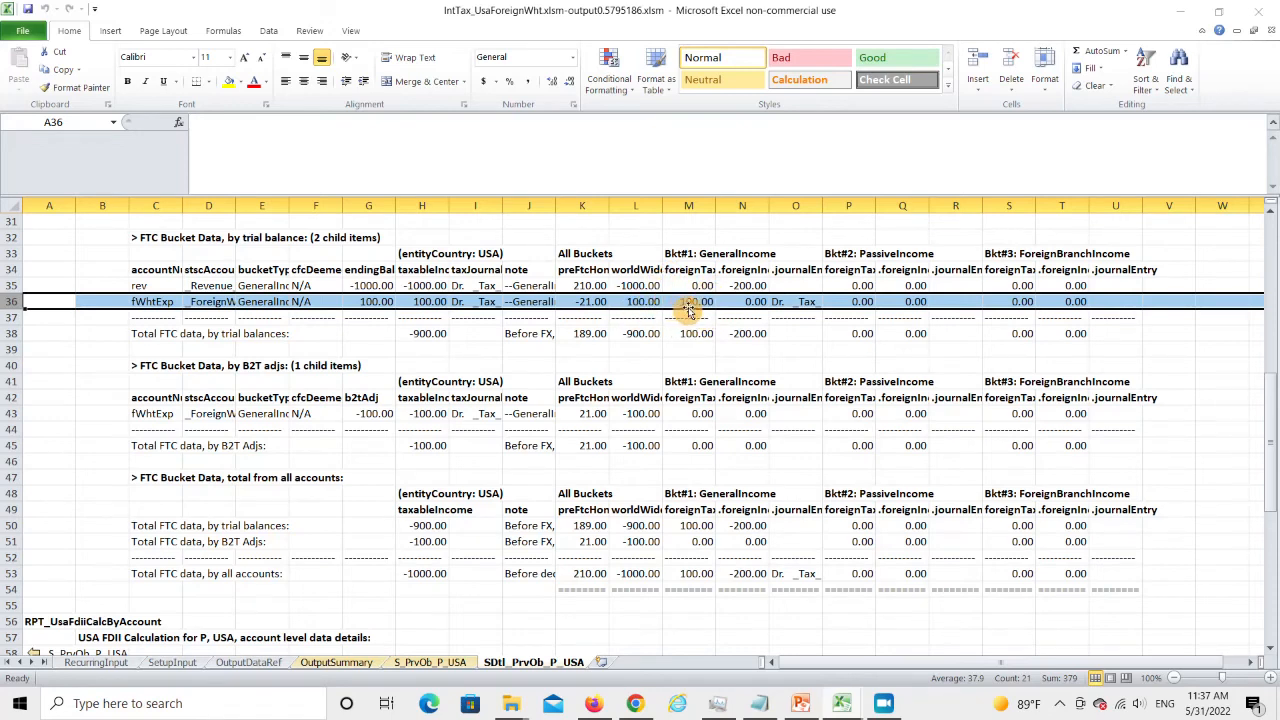
- Check the rev account's GeneralIncome foreign income and its allocation note, and return to the S_PrvOb_P_USA report
{"action": "left_click", "coordinate": [742, 286]}
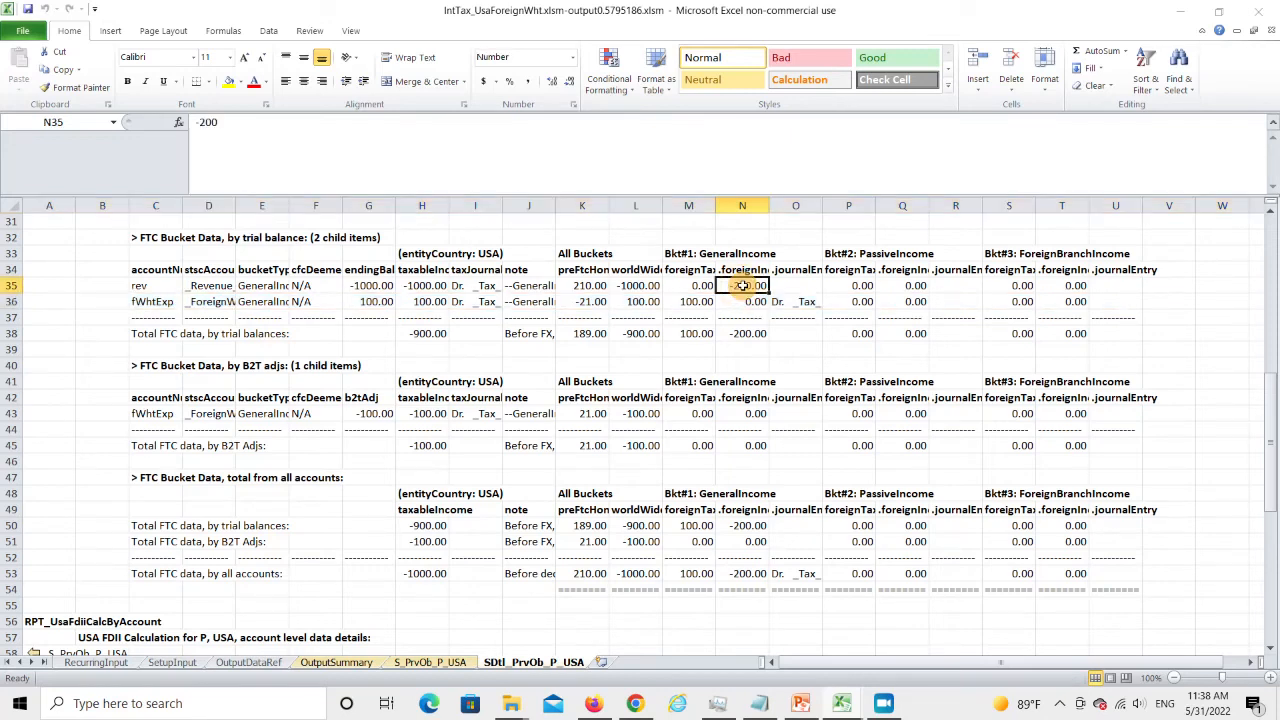
{"action": "left_click", "coordinate": [522, 285]}
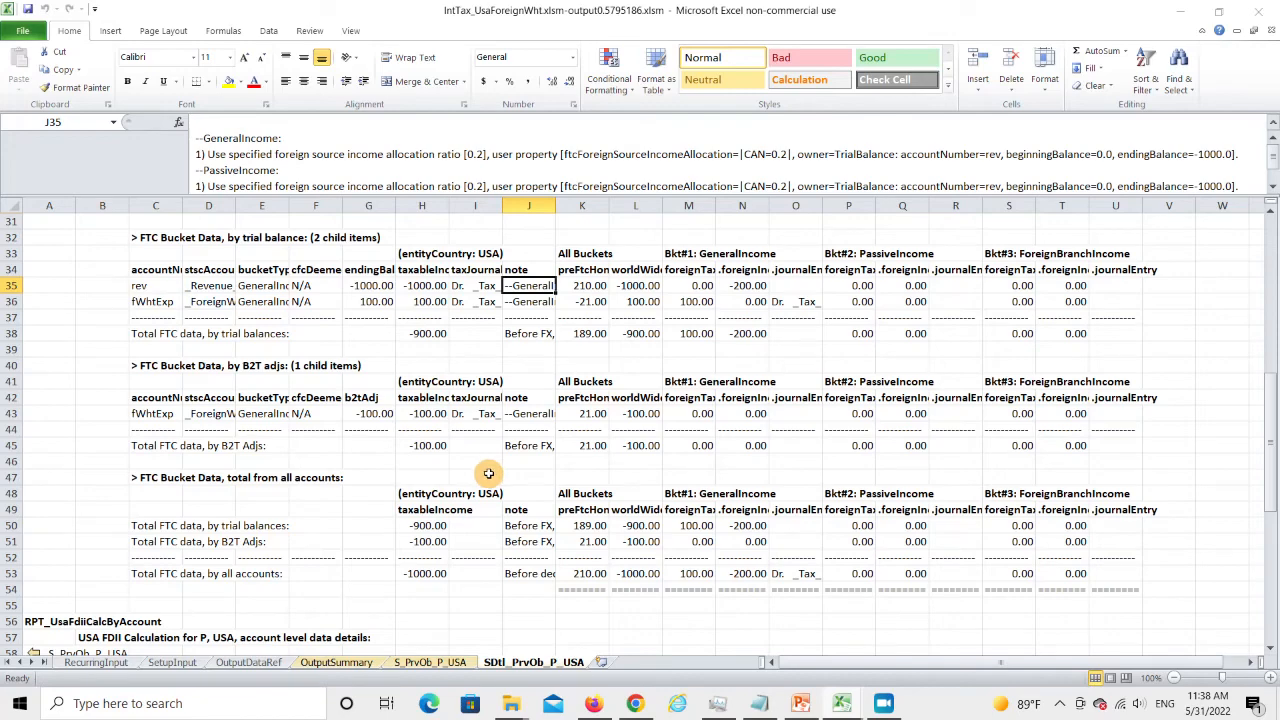
{"action": "scroll", "coordinate": [430, 473], "scroll_direction": "up", "scroll_amount": 2}
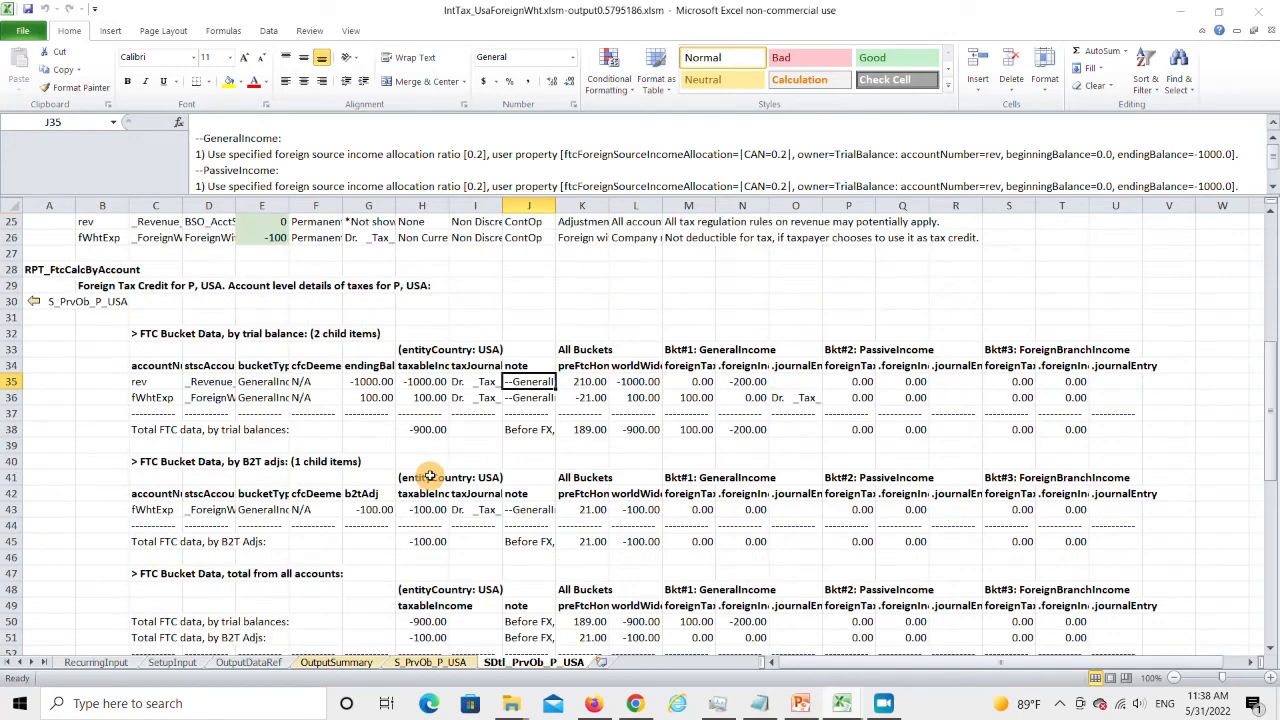
{"action": "left_click", "coordinate": [38, 305]}
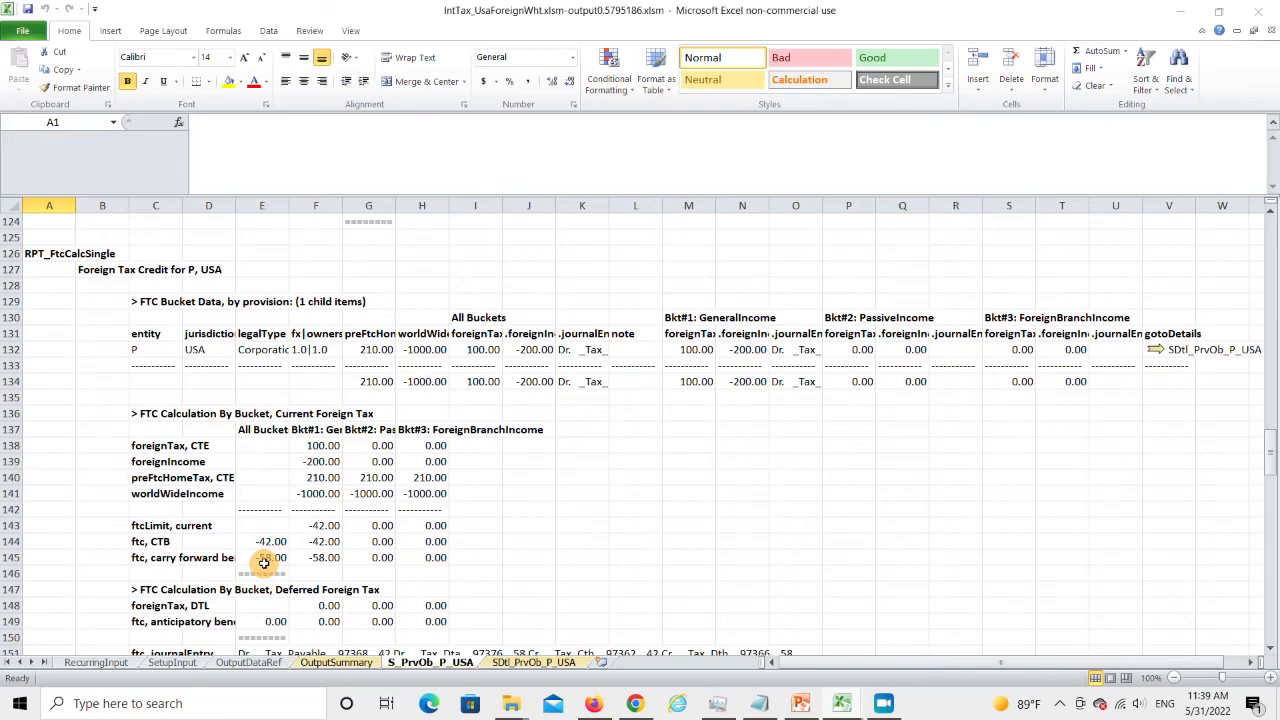
- Examine the current creditable FIT carry forward/back line among the tax credit items of the Deferred Tax Expense Calculation
{"action": "scroll", "coordinate": [295, 531], "scroll_direction": "up", "scroll_amount": 10}
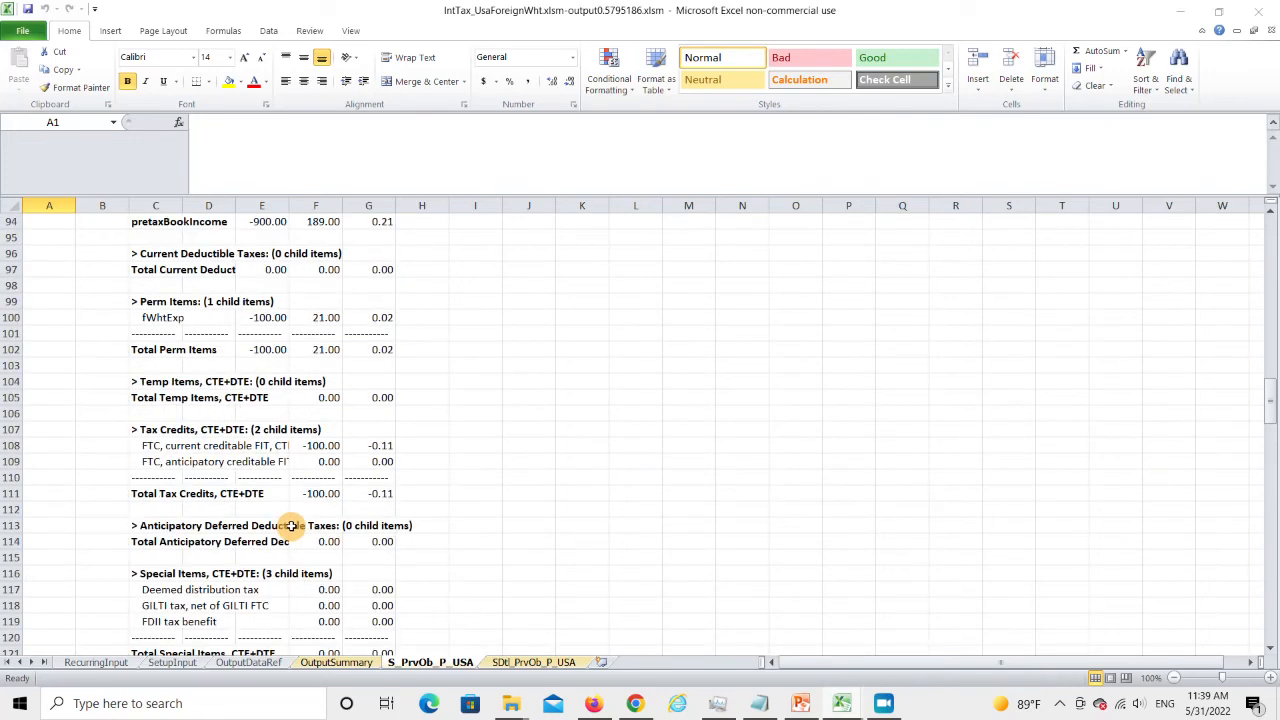
{"action": "scroll", "coordinate": [290, 526], "scroll_direction": "up", "scroll_amount": 13}
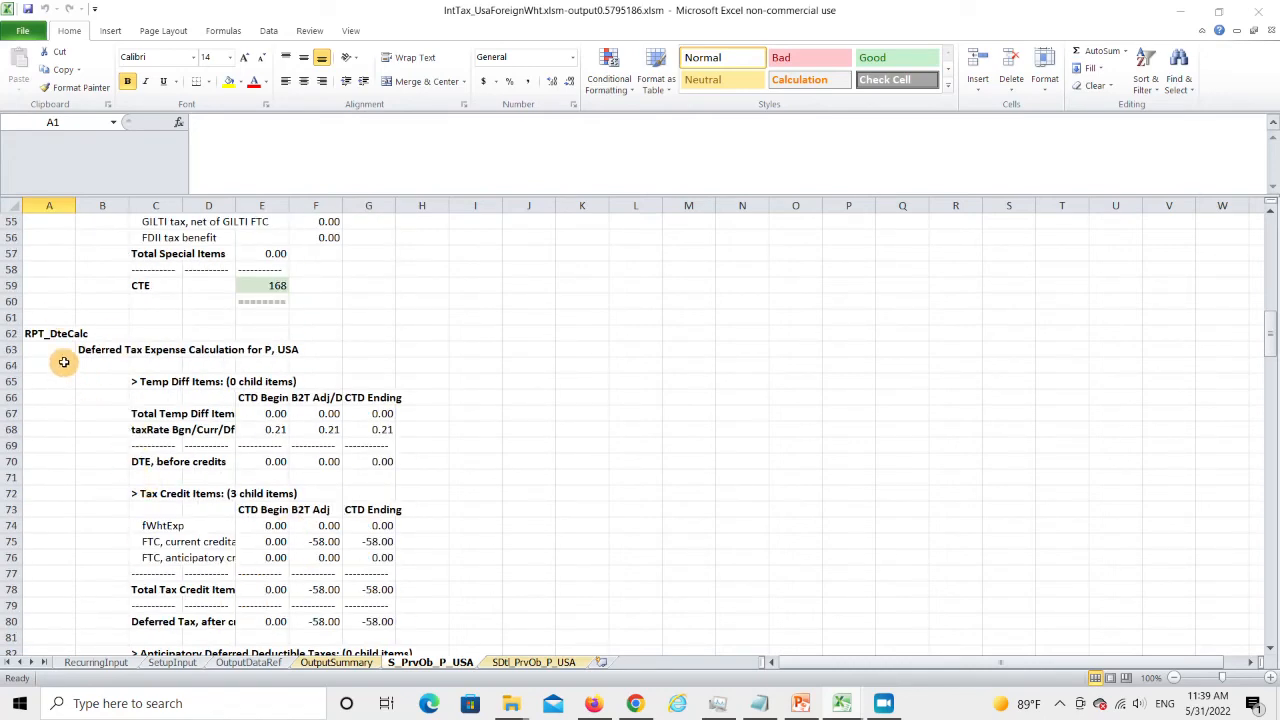
{"action": "left_click", "coordinate": [150, 541]}
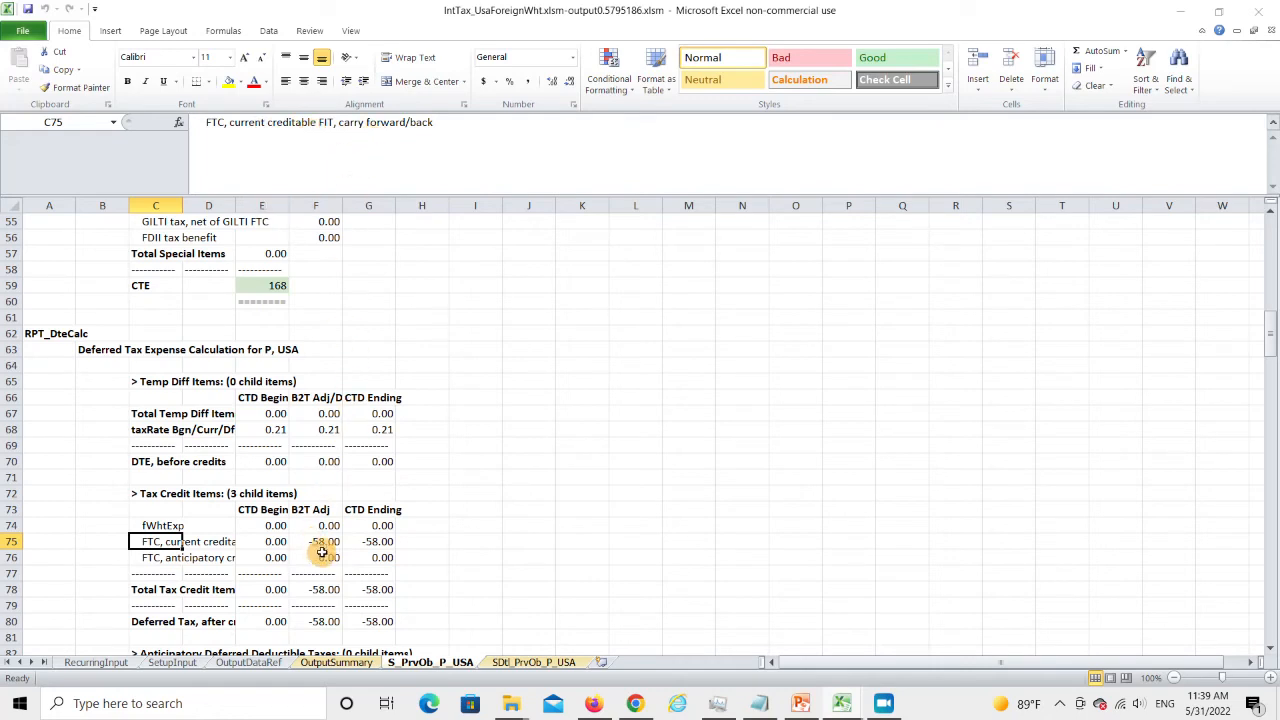
- Review the Current Tax Expense Calculation for P, USA, including the current creditable FIT credit and the resulting CTE
{"action": "scroll", "coordinate": [360, 423], "scroll_direction": "up", "scroll_amount": 2}
{"action": "scroll", "coordinate": [356, 422], "scroll_direction": "up", "scroll_amount": 5}
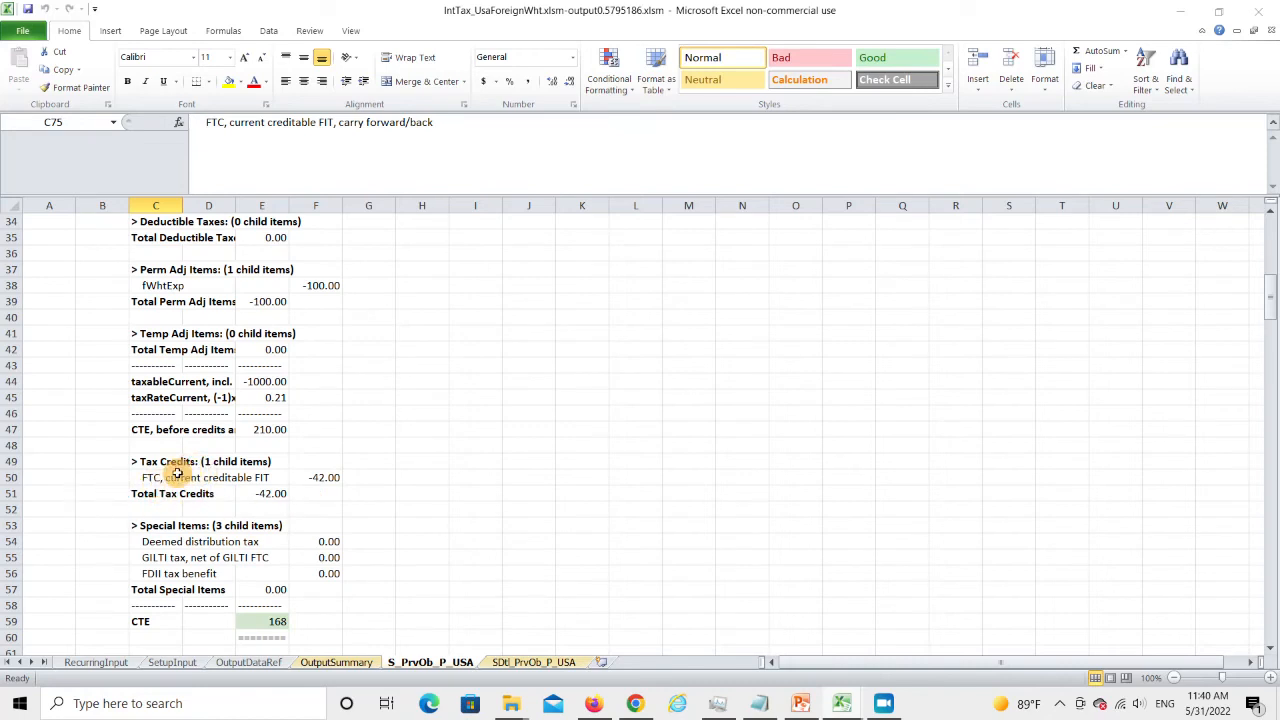
{"action": "scroll", "coordinate": [186, 467], "scroll_direction": "up", "scroll_amount": 1}
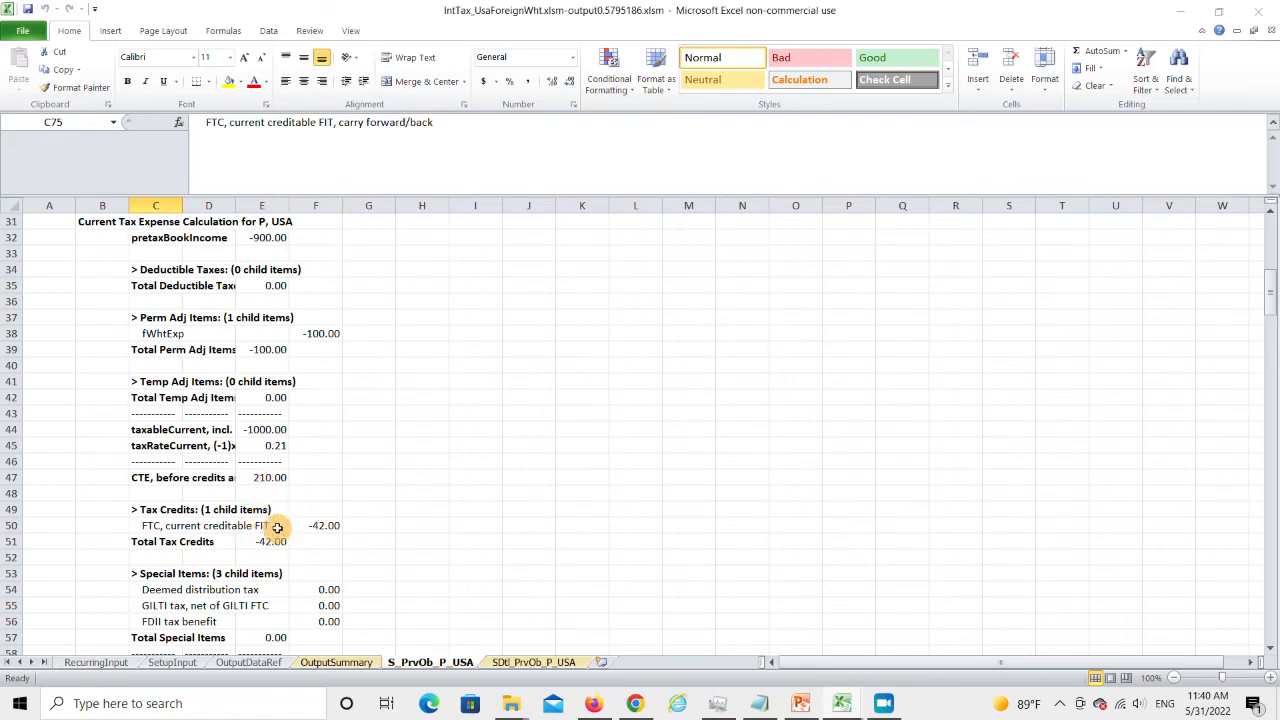
{"action": "scroll", "coordinate": [314, 527], "scroll_direction": "down", "scroll_amount": 2}
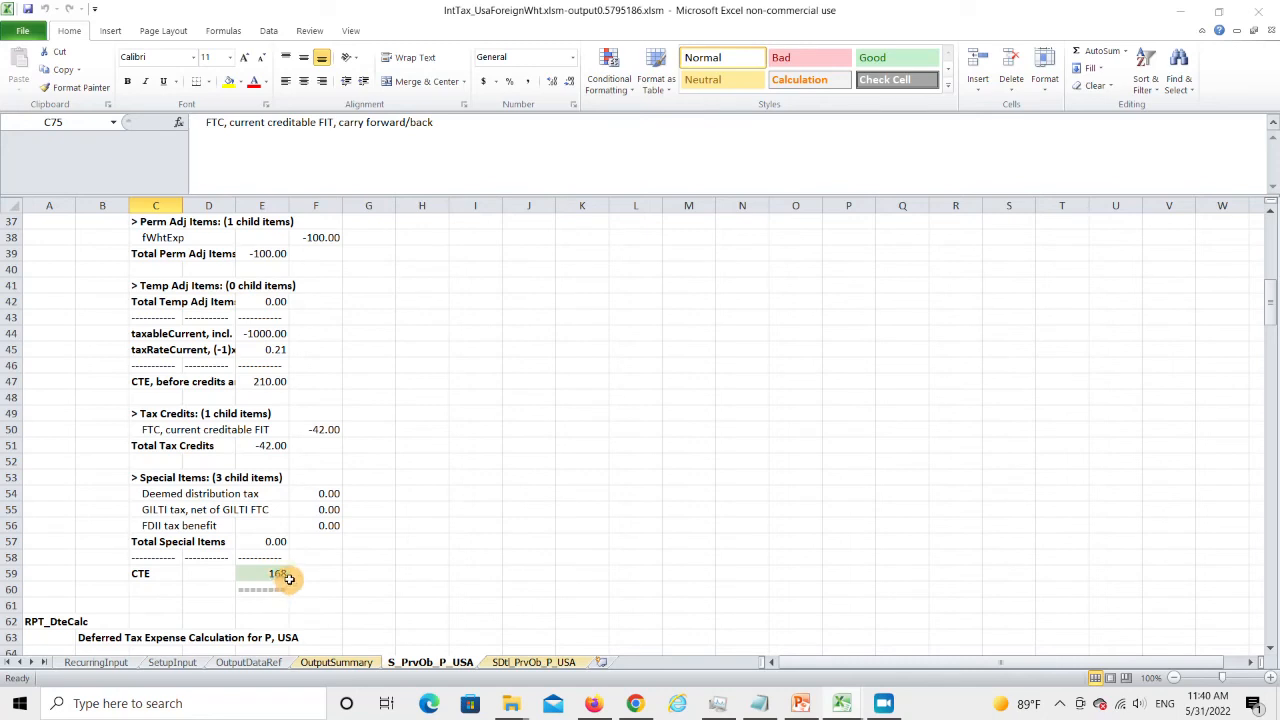
{"action": "scroll", "coordinate": [452, 534], "scroll_direction": "up", "scroll_amount": 2}
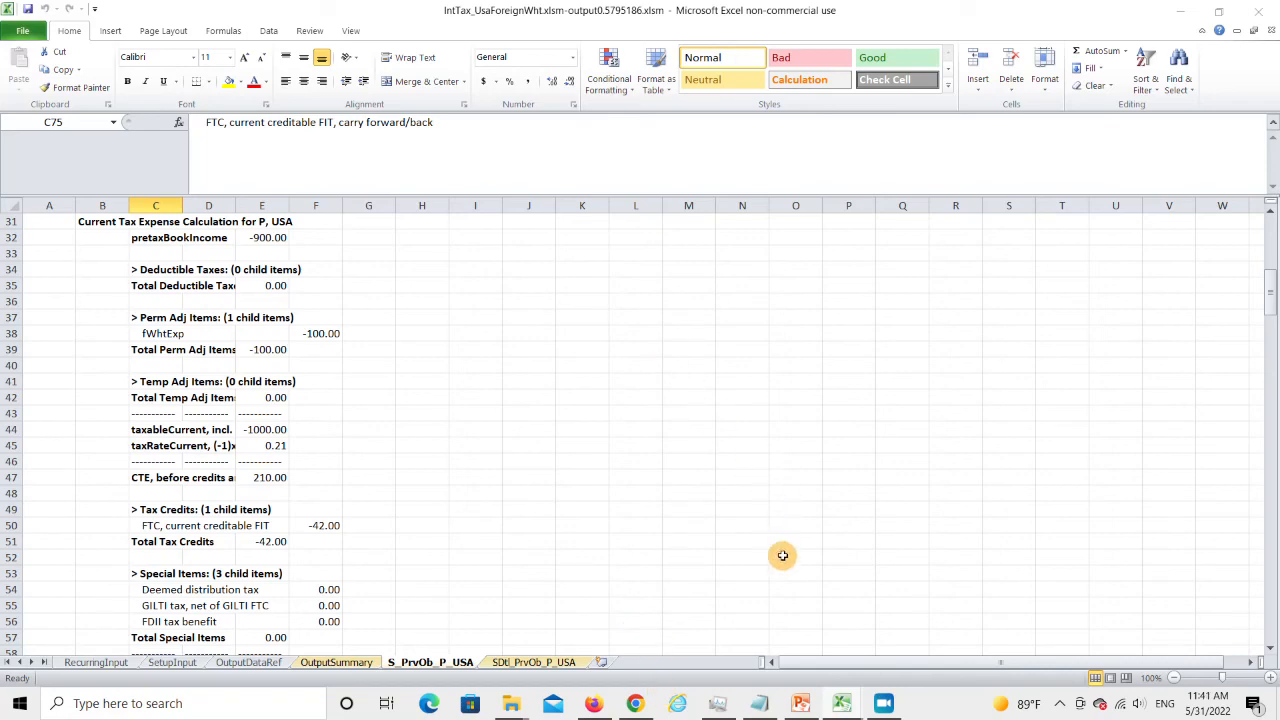
- Switch to the IntTax_UsaForeignWht.pptx slide in PowerPoint and deselect its text box to view the foreign withholding tax summary
{"action": "left_click", "coordinate": [801, 704]}
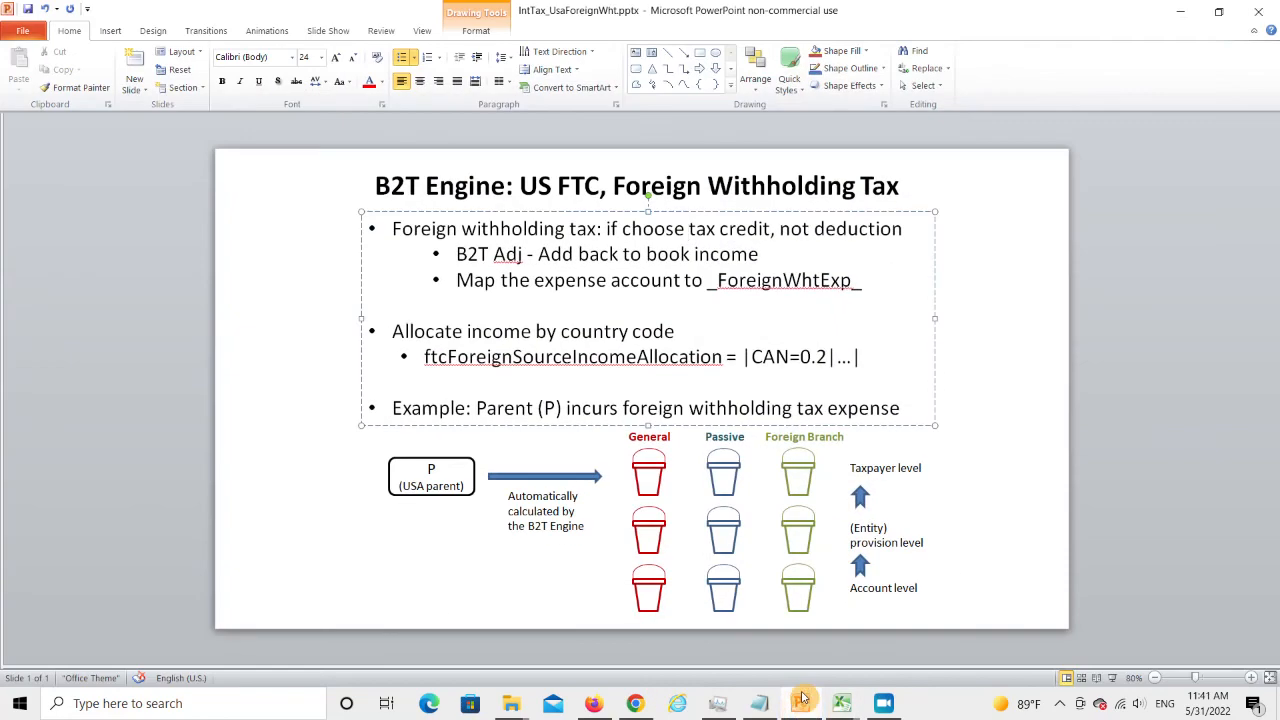
{"action": "left_click", "coordinate": [272, 434]}
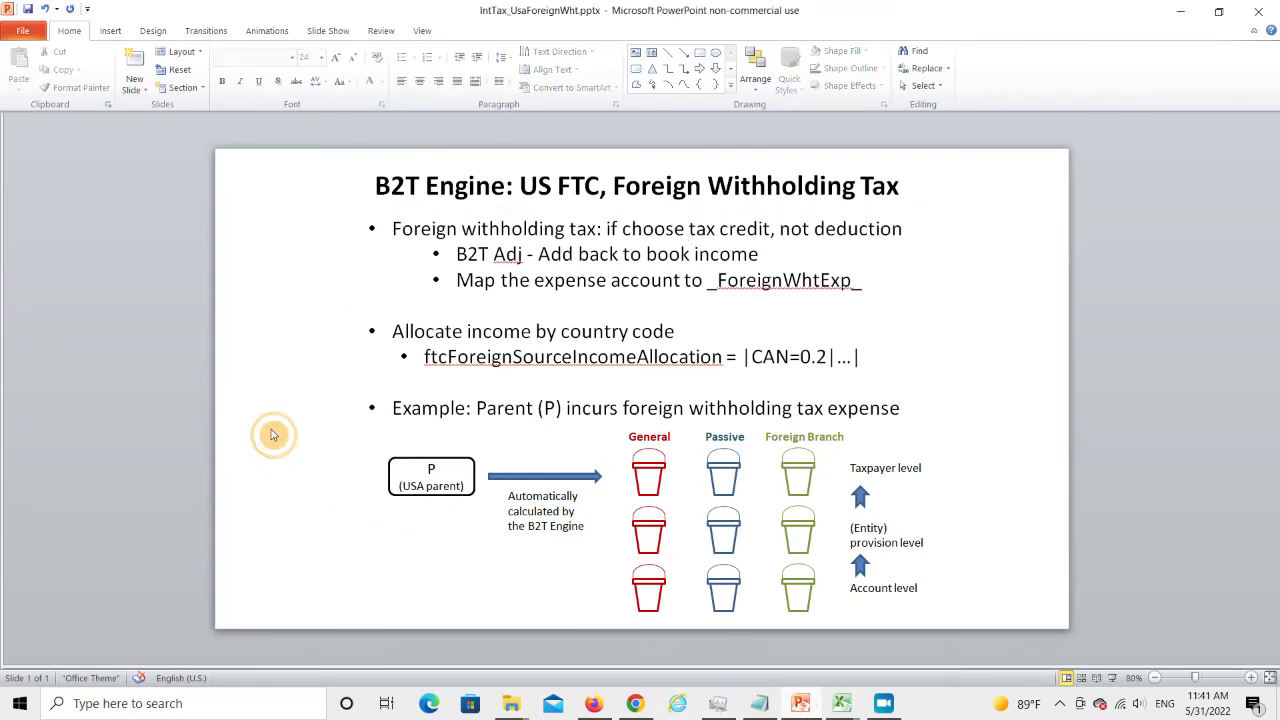